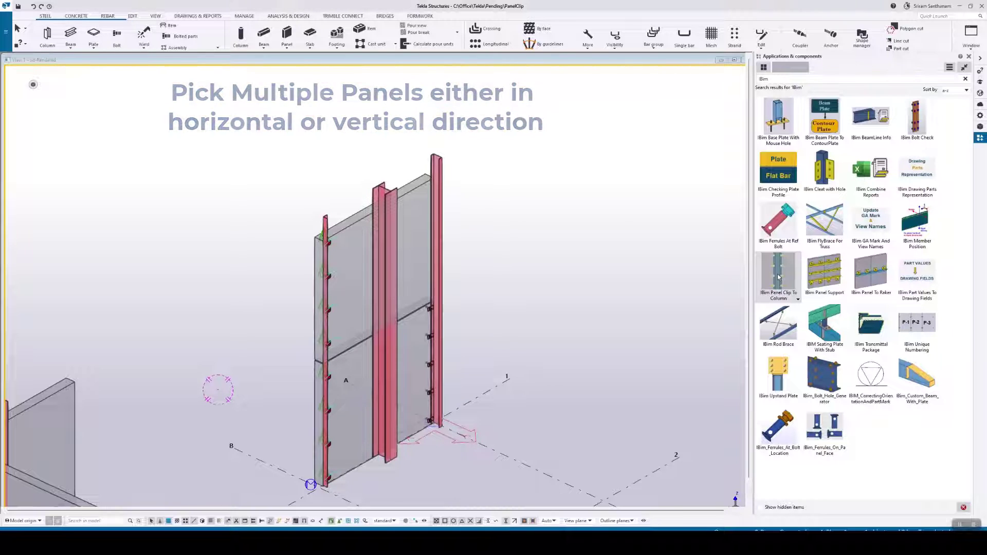
# Apply the IBim Panel Clip To Column component to the front wall panel, creating clips on the columns.
pyautogui.click(779, 271)
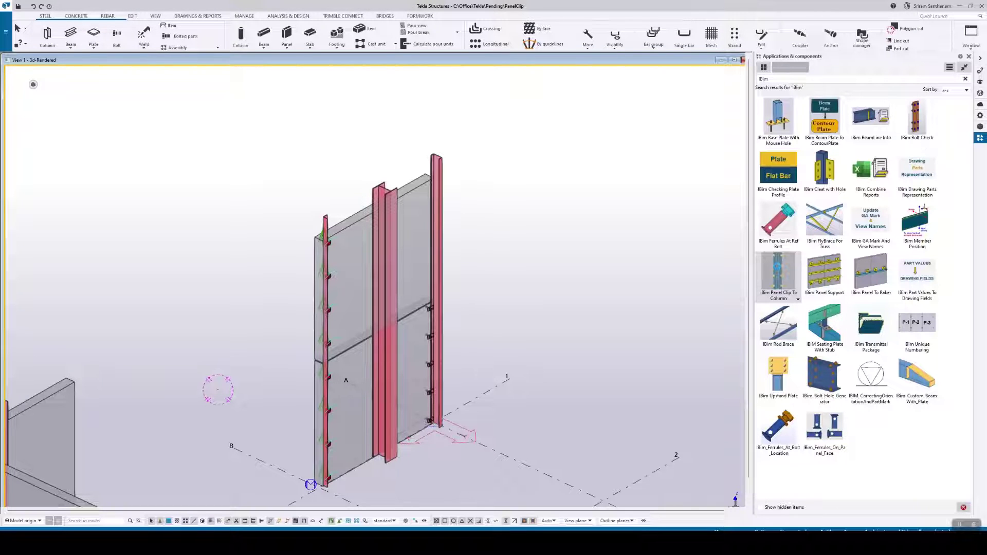
pyautogui.doubleClick(781, 271)
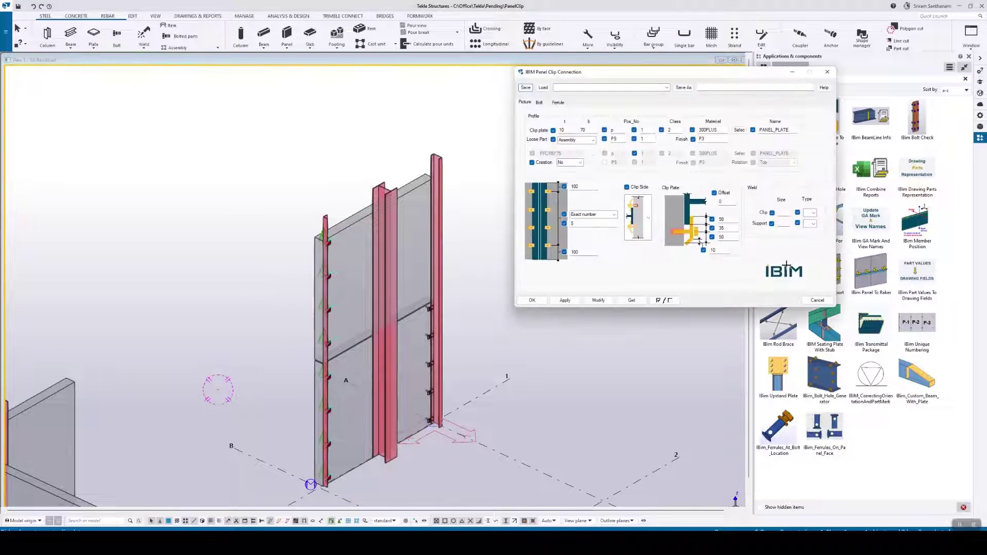
pyautogui.moveTo(656, 70); pyautogui.dragTo(140, 85)
pyautogui.scroll(2, 401, 310)
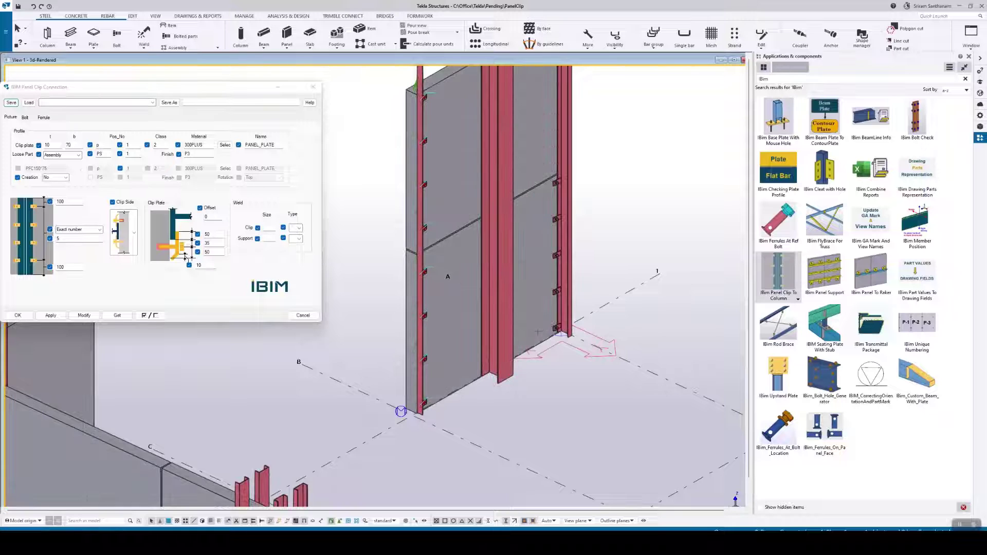
pyautogui.click(400, 411)
pyautogui.rightClick(615, 180)
pyautogui.click(618, 171)
pyautogui.scroll(5, 531, 178)
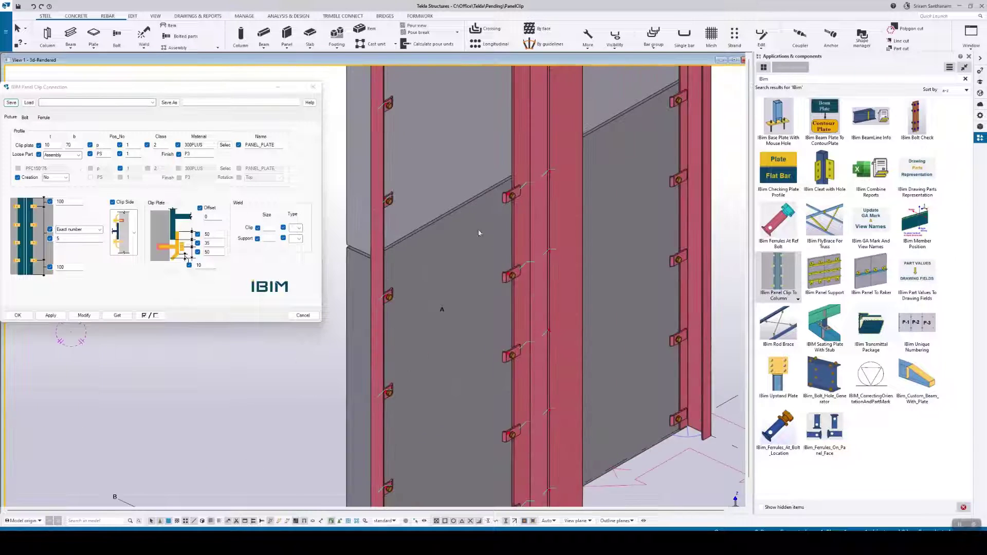
pyautogui.scroll(-5, 532, 177)
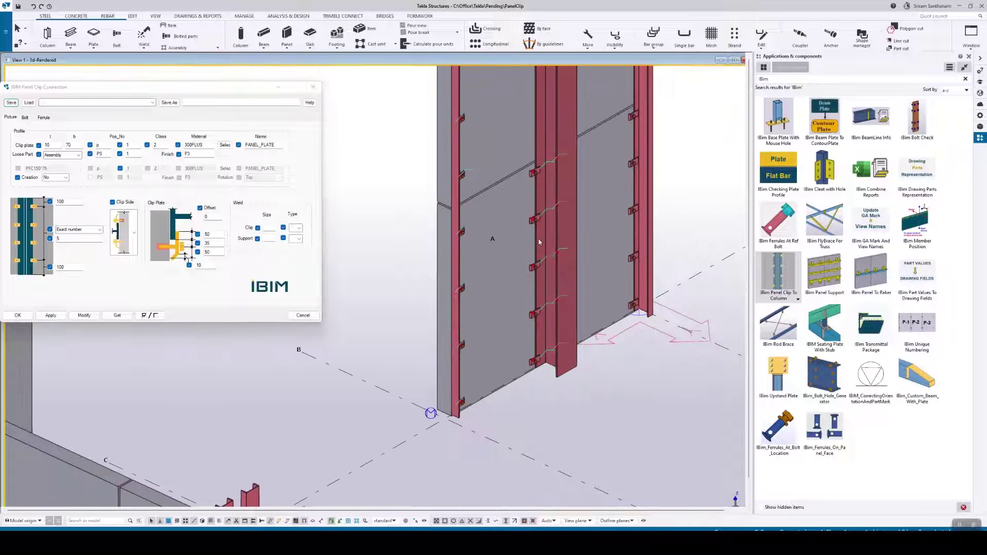
# Change the Clip Side of the middle column's clips twice, ending with the clip-at-bottom arrangement, and modify.
pyautogui.keyDown('ctrl'); pyautogui.moveTo(540, 227); pyautogui.dragTo(537, 219, button='middle'); pyautogui.keyUp('ctrl')
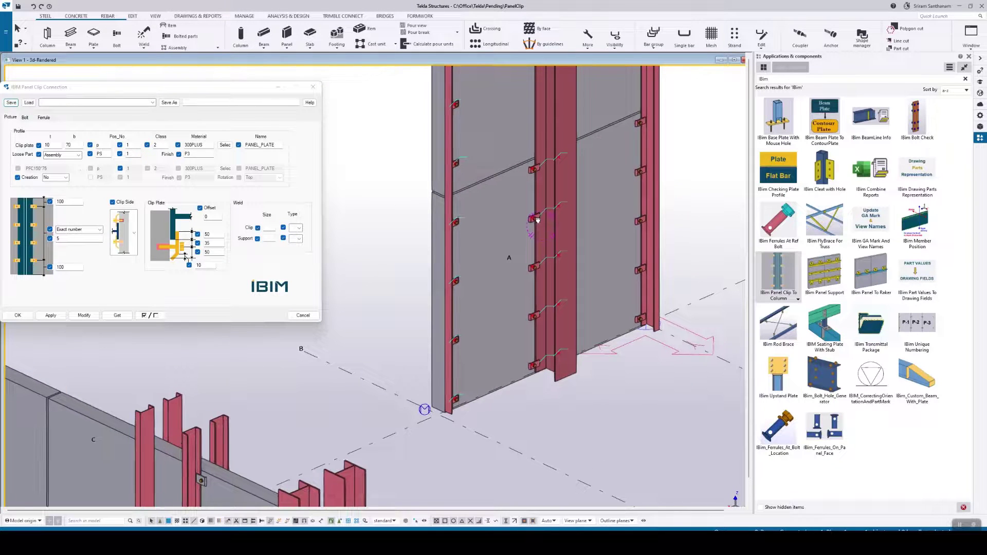
pyautogui.scroll(2, 537, 220)
pyautogui.click(540, 220)
pyautogui.scroll(4, 539, 220)
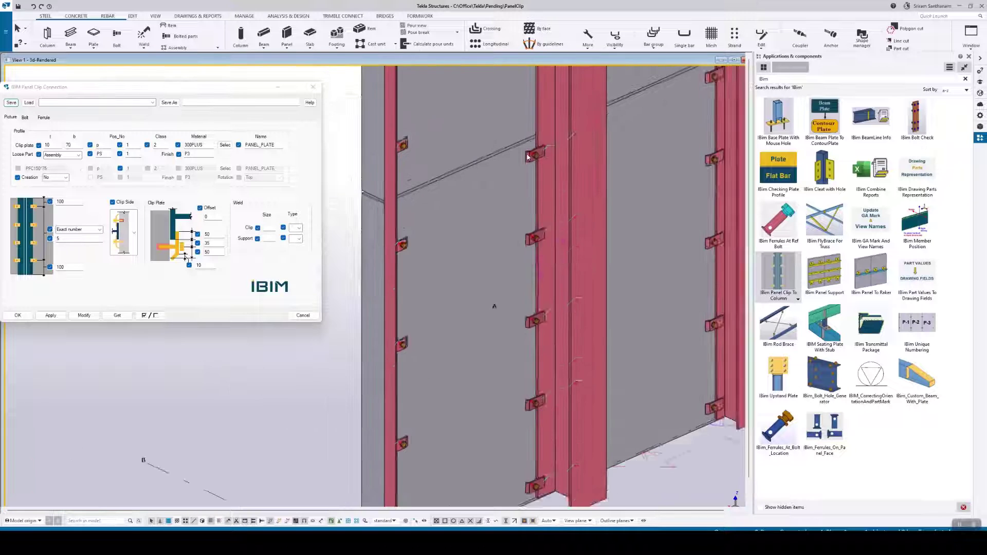
pyautogui.scroll(-2, 626, 189)
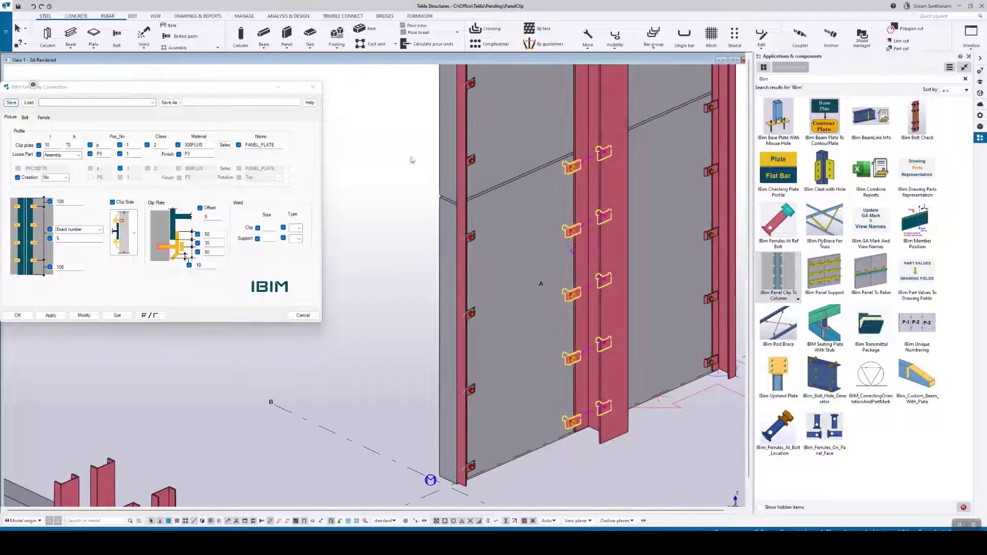
pyautogui.click(123, 231)
pyautogui.click(124, 282)
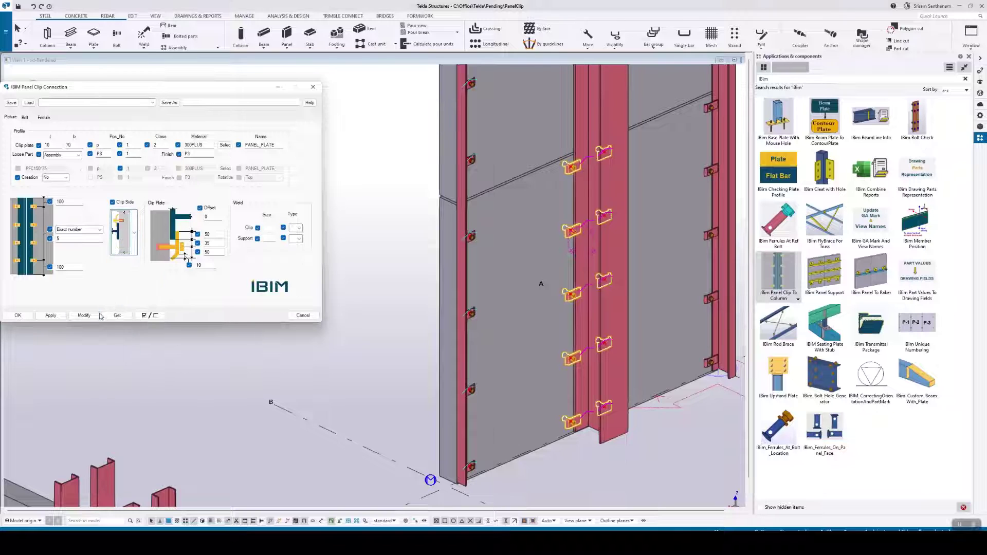
pyautogui.click(85, 316)
pyautogui.click(124, 232)
pyautogui.click(124, 324)
pyautogui.click(84, 317)
# Pick yet another Clip Side picture for the middle column's connection and modify it in the model.
pyautogui.keyDown('ctrl'); pyautogui.moveTo(564, 268); pyautogui.dragTo(602, 262, button='middle'); pyautogui.keyUp('ctrl')
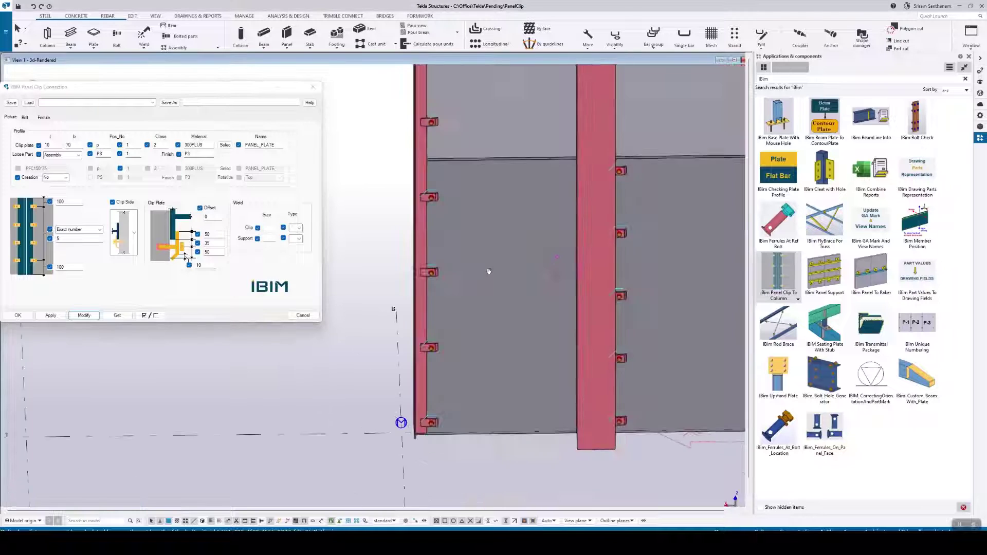
pyautogui.click(123, 232)
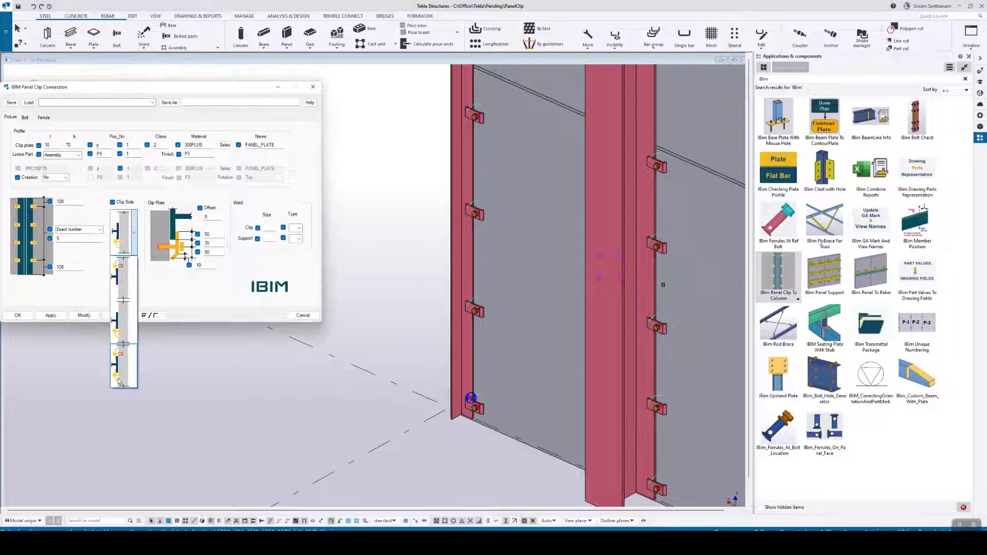
pyautogui.click(124, 366)
pyautogui.click(82, 316)
pyautogui.scroll(-3, 521, 286)
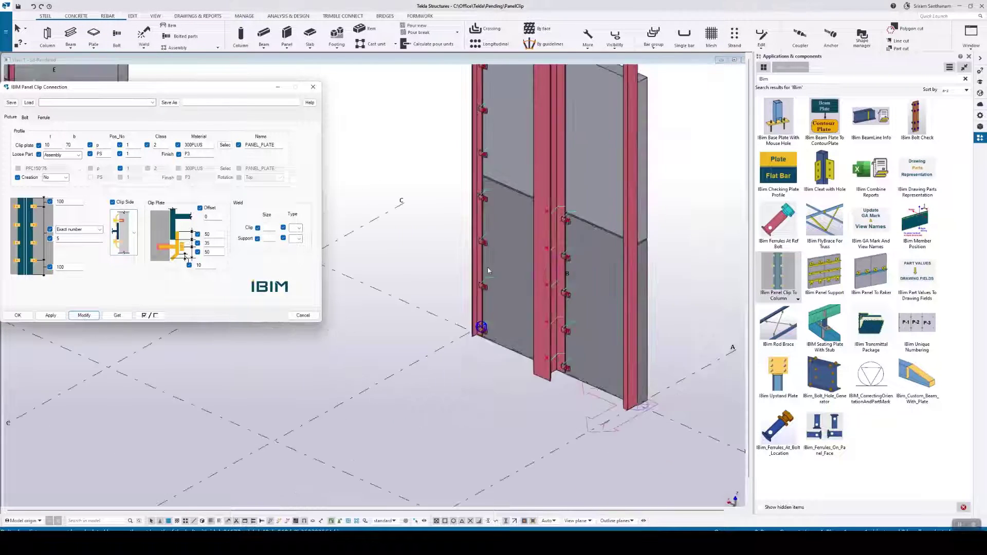
pyautogui.moveTo(520, 286)
pyautogui.keyDown('ctrl'); pyautogui.mouseDown(button='middle')
pyautogui.moveTo(679, 260)
pyautogui.moveTo(618, 261)
pyautogui.mouseUp(button='middle'); pyautogui.keyUp('ctrl')
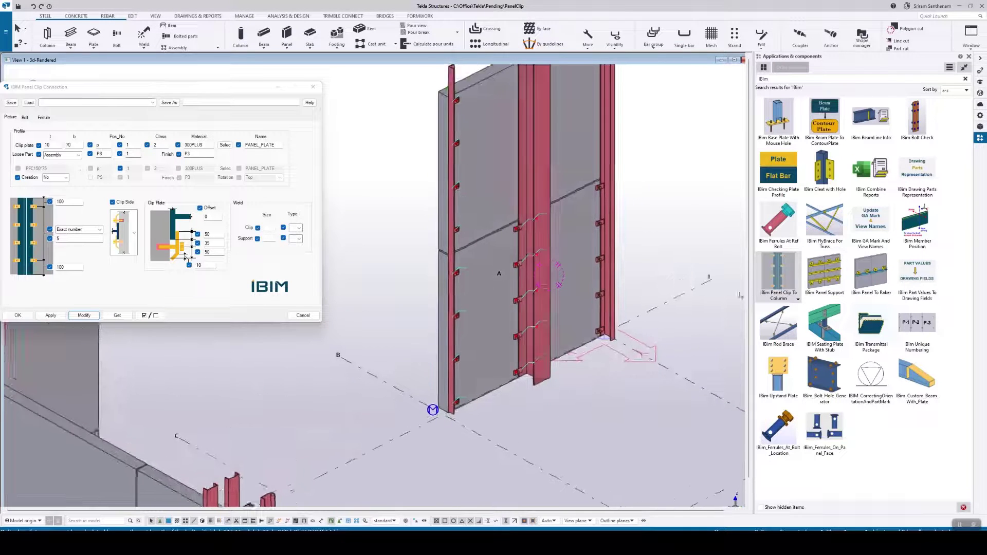
pyautogui.scroll(-3, 546, 326)
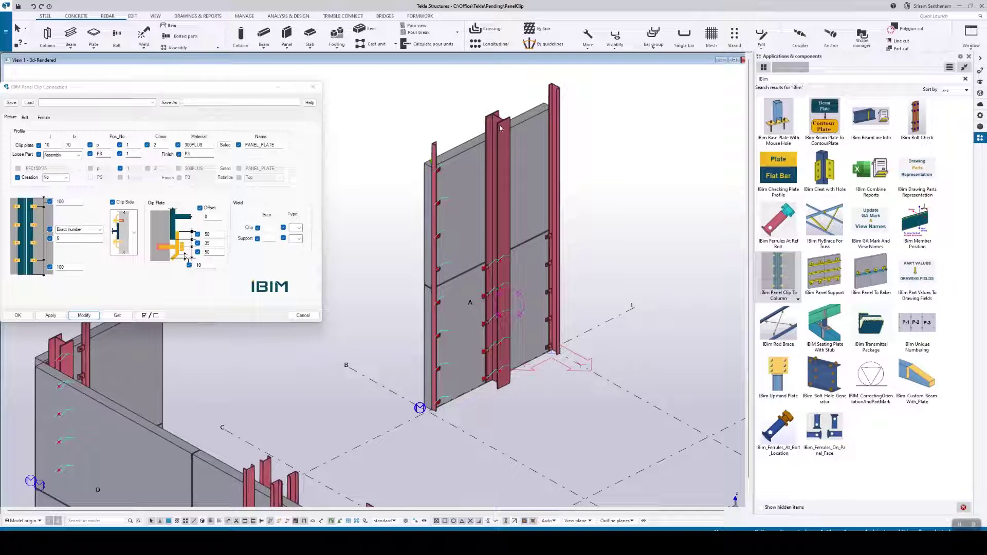
# Show parts as wireframe with connection symbols (Ctrl+1) and orbit around the columns to see every clip.
pyautogui.click(459, 156)
pyautogui.press('Escape')
pyautogui.scroll(2, 451, 108)
pyautogui.rightClick(456, 101)
pyautogui.click(523, 278)
pyautogui.scroll(-2, 522, 278)
pyautogui.scroll(2, 522, 278)
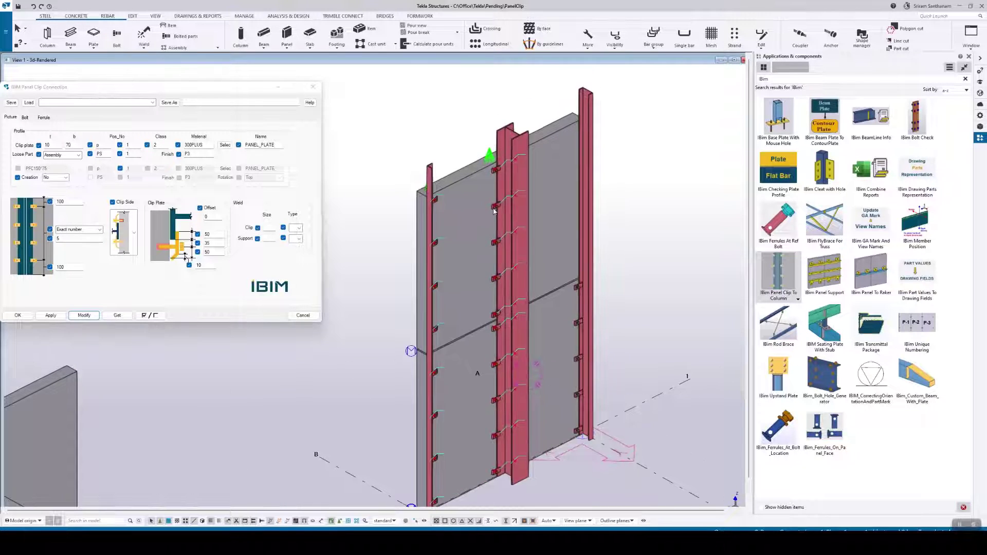
pyautogui.scroll(-1, 519, 279)
pyautogui.scroll(2, 507, 204)
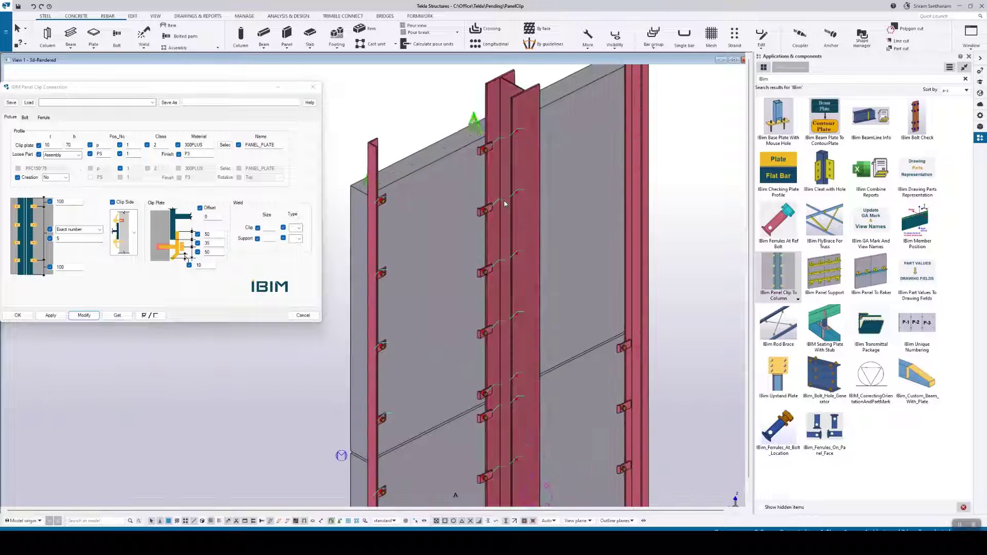
pyautogui.hotkey('ctrl', '1')
pyautogui.scroll(2, 514, 185)
pyautogui.scroll(1, 523, 155)
pyautogui.scroll(-2, 525, 152)
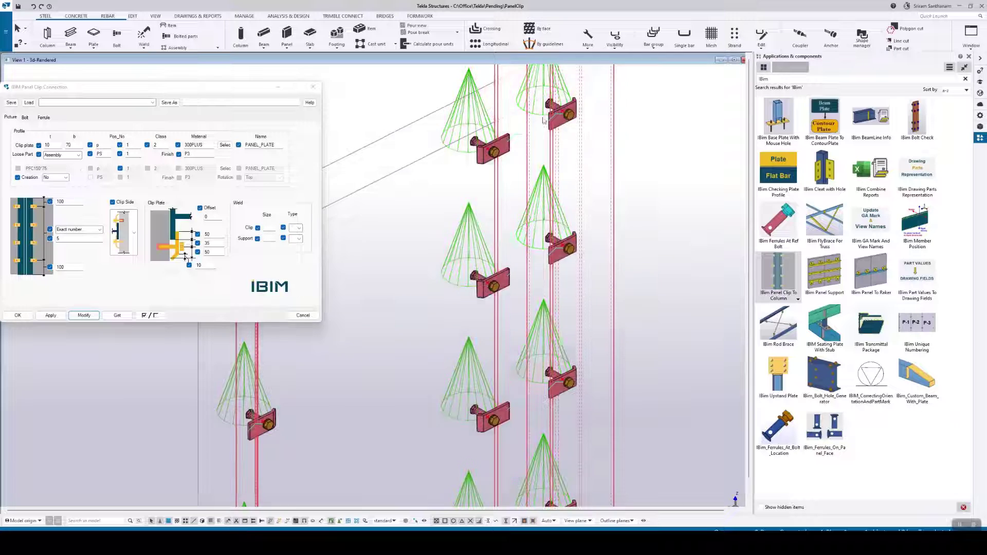
pyautogui.keyDown('ctrl'); pyautogui.moveTo(524, 231); pyautogui.dragTo(441, 357, button='middle'); pyautogui.keyUp('ctrl')
pyautogui.scroll(1, 440, 357)
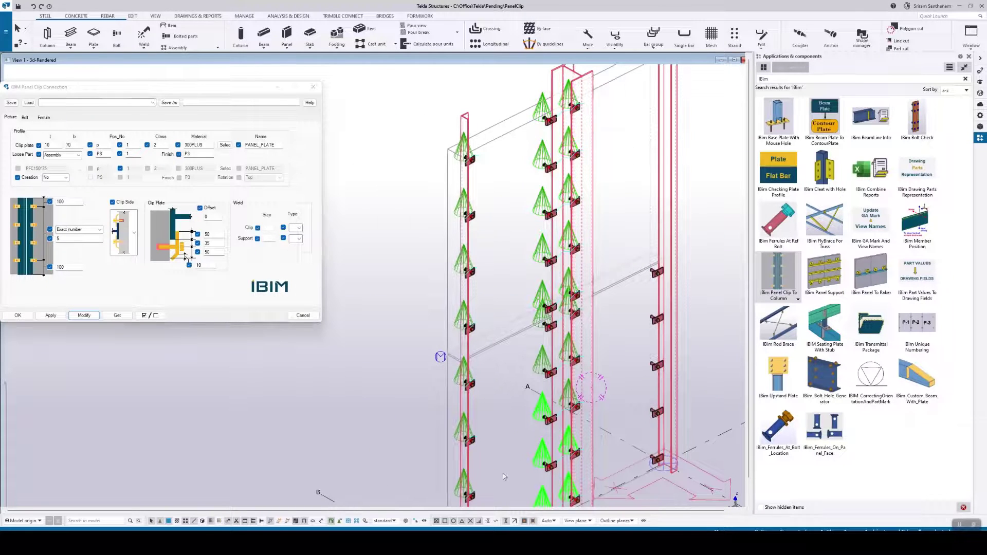
pyautogui.scroll(-2, 441, 357)
pyautogui.moveTo(440, 357)
pyautogui.keyDown('ctrl'); pyautogui.mouseDown(button='middle')
pyautogui.moveTo(438, 287)
pyautogui.moveTo(456, 276)
pyautogui.mouseUp(button='middle'); pyautogui.keyUp('ctrl')
pyautogui.scroll(2, 456, 275)
pyautogui.scroll(-2, 456, 275)
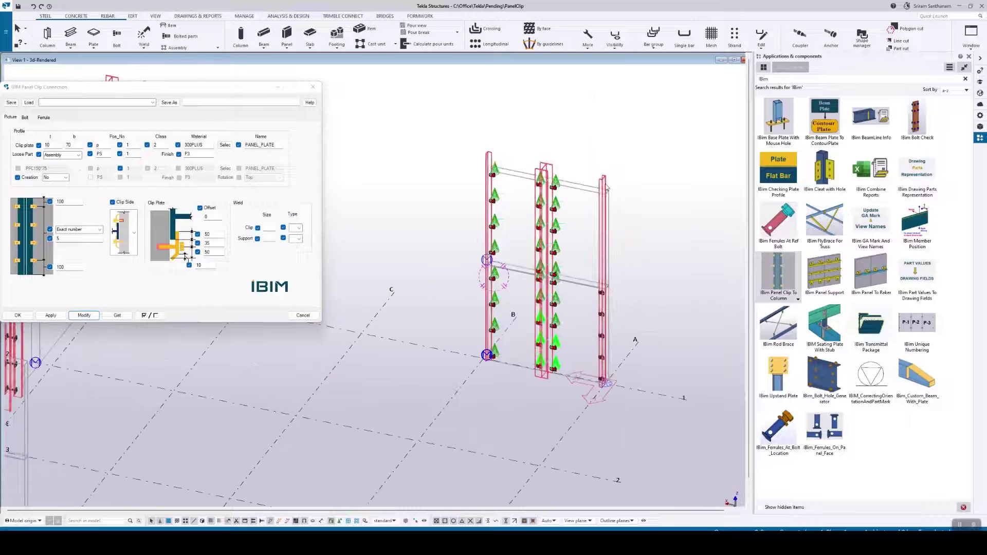
pyautogui.scroll(2, 571, 217)
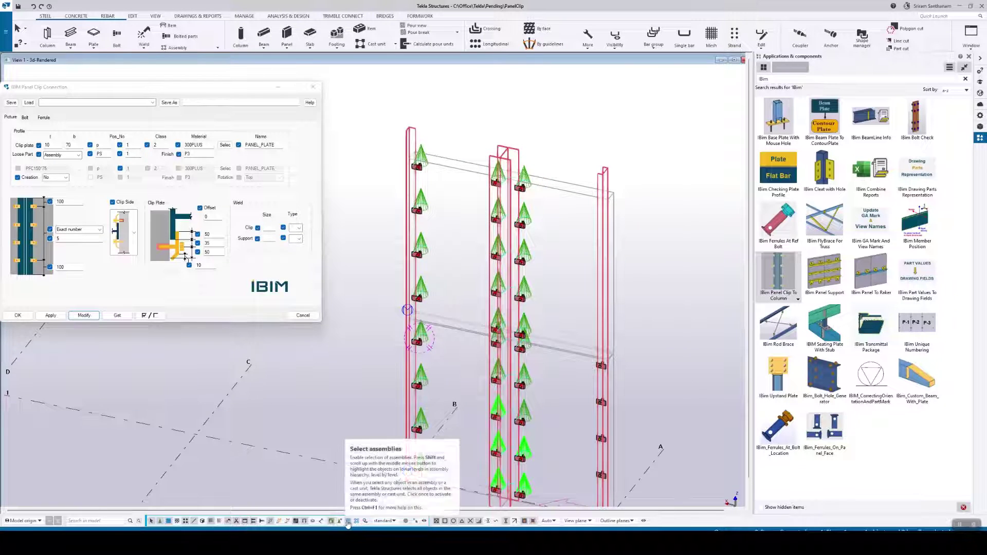
# Hide the selected panel, redraw the view and return the panels to shaded rendering (Ctrl+4).
pyautogui.rightClick(549, 188)
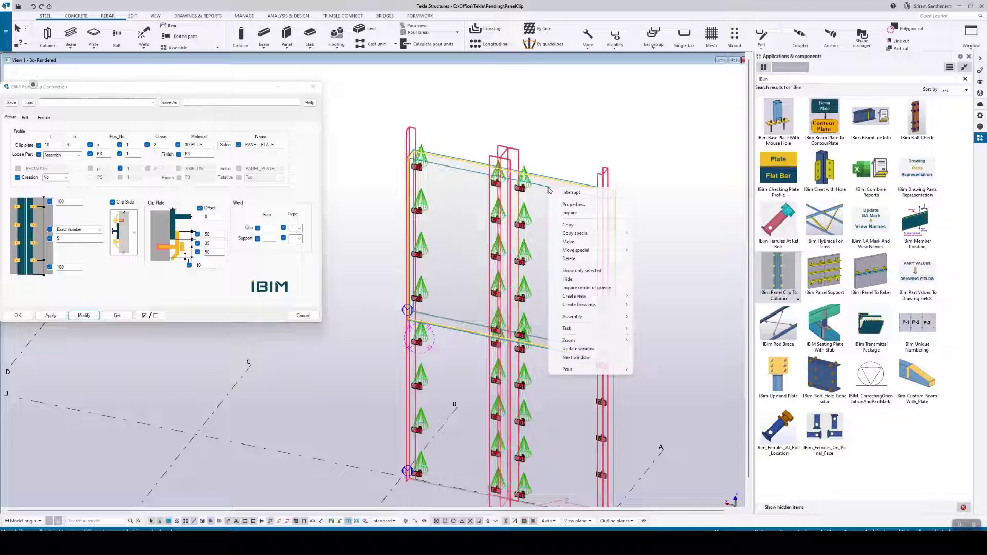
pyautogui.click(575, 283)
pyautogui.scroll(2, 501, 254)
pyautogui.scroll(2, 459, 238)
pyautogui.scroll(2, 459, 238)
pyautogui.scroll(-1, 459, 238)
pyautogui.scroll(-2, 502, 231)
pyautogui.scroll(-2, 563, 224)
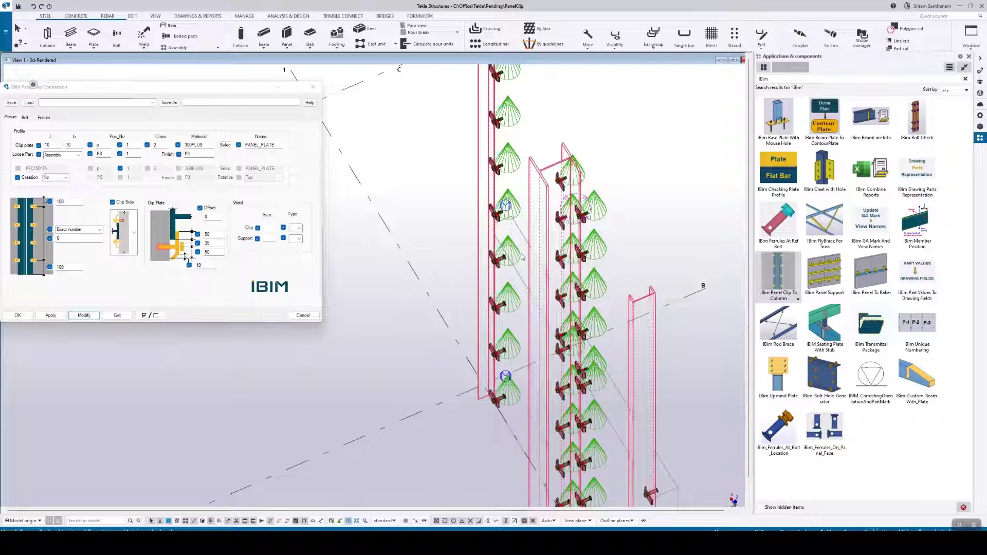
pyautogui.rightClick(656, 140)
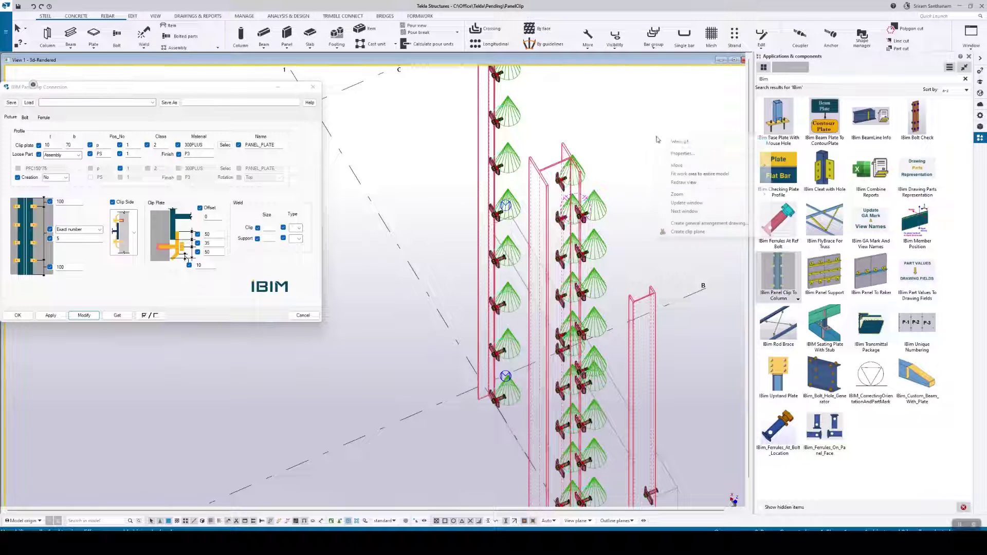
pyautogui.click(686, 185)
pyautogui.keyDown('ctrl'); pyautogui.moveTo(510, 186); pyautogui.dragTo(693, 207, button='middle'); pyautogui.keyUp('ctrl')
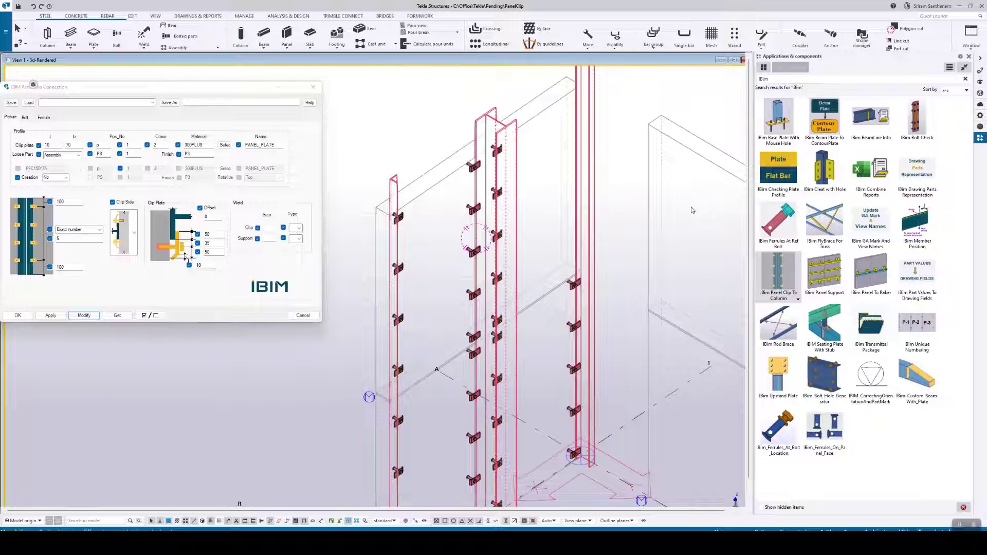
pyautogui.hotkey('ctrl', '4')
pyautogui.scroll(3, 581, 425)
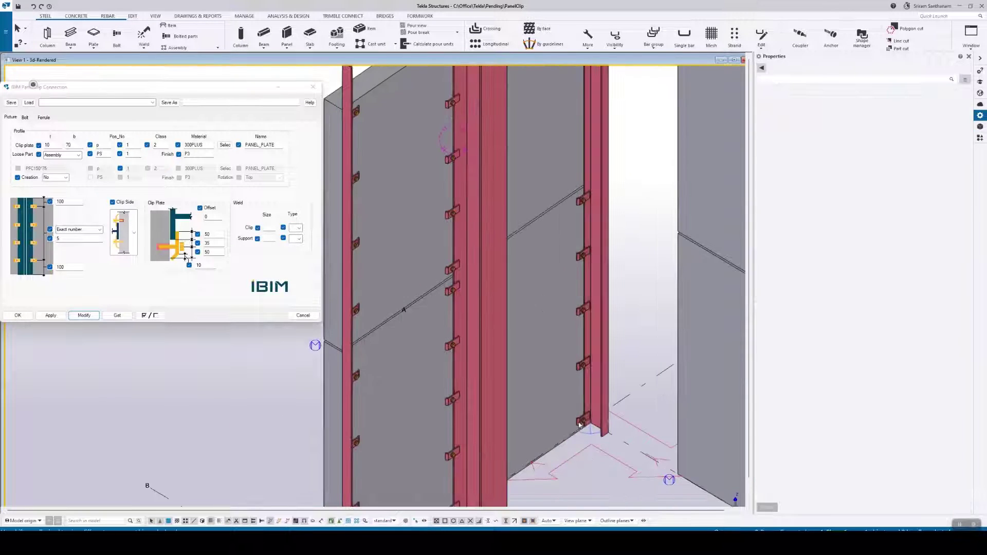
# Confirm one clip connection's settings to regenerate its clips and reopen the component catalog.
pyautogui.doubleClick(580, 424)
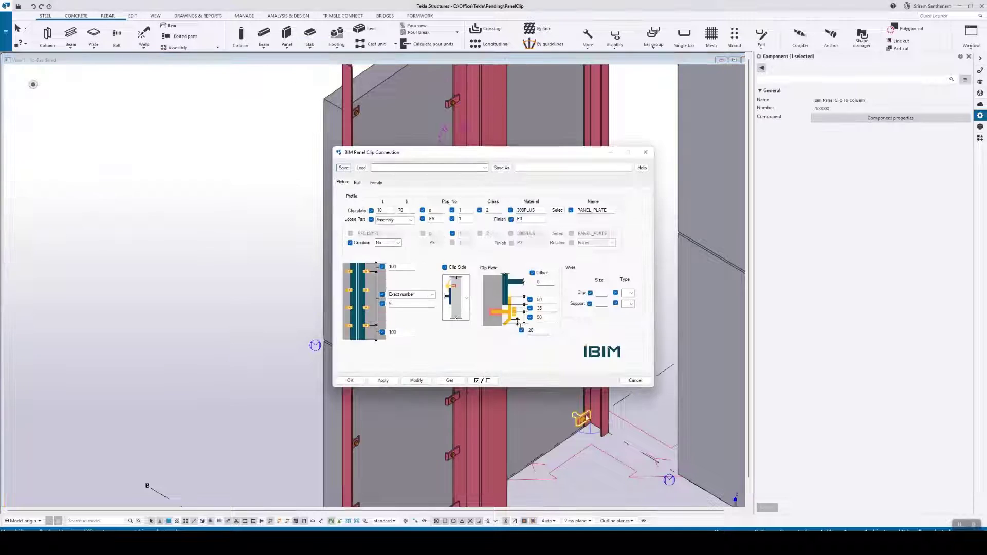
pyautogui.click(349, 381)
pyautogui.click(980, 139)
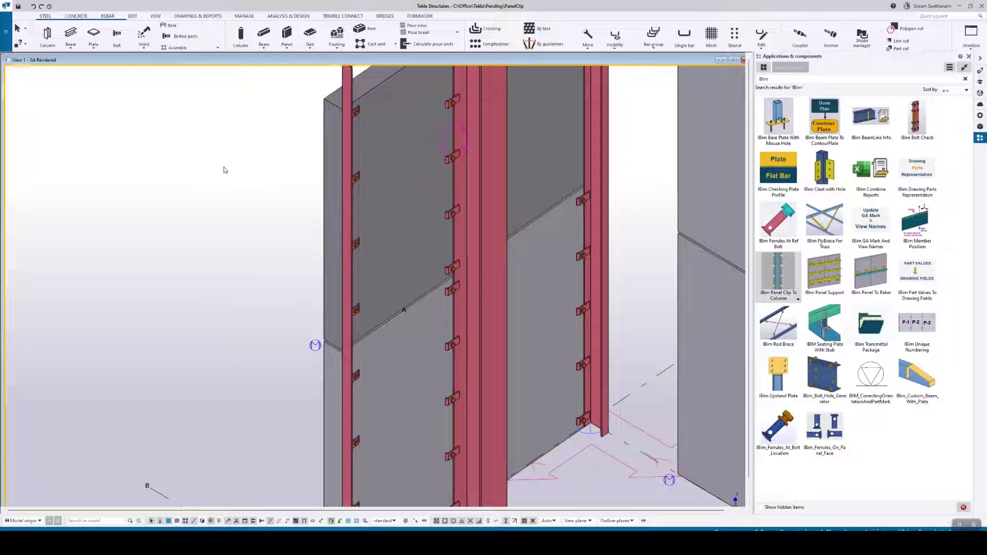
pyautogui.moveTo(548, 155); pyautogui.dragTo(197, 110)
pyautogui.scroll(-2, 617, 147)
pyautogui.scroll(2, 618, 146)
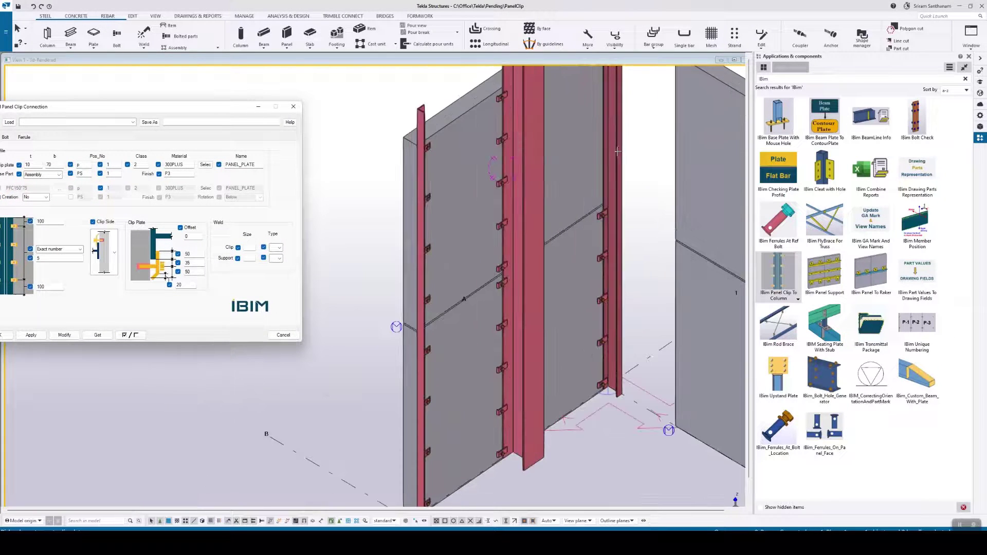
pyautogui.scroll(-2, 628, 279)
pyautogui.click(605, 133)
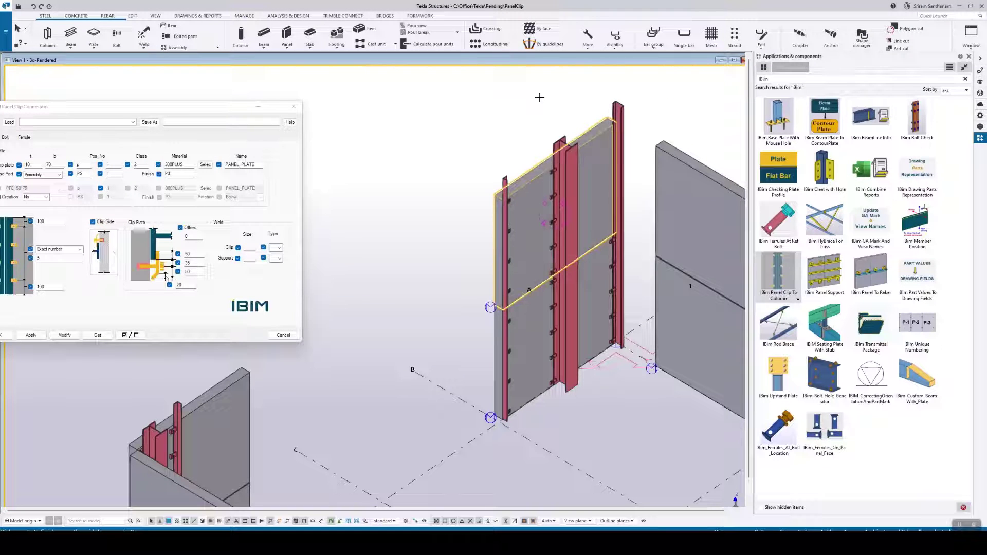
pyautogui.press('Escape')
pyautogui.scroll(3, 539, 98)
pyautogui.rightClick(540, 96)
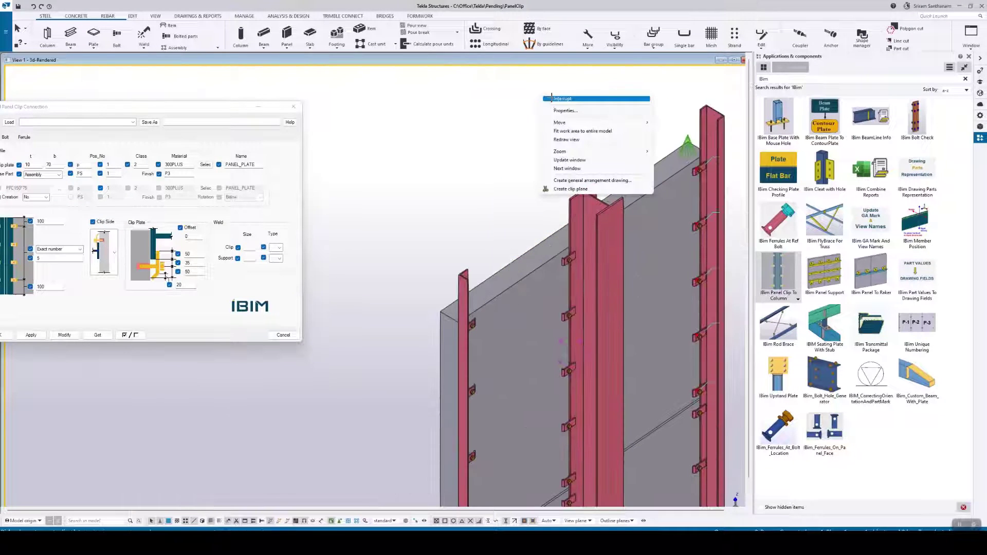
pyautogui.click(550, 98)
pyautogui.scroll(3, 664, 131)
pyautogui.scroll(-2, 670, 130)
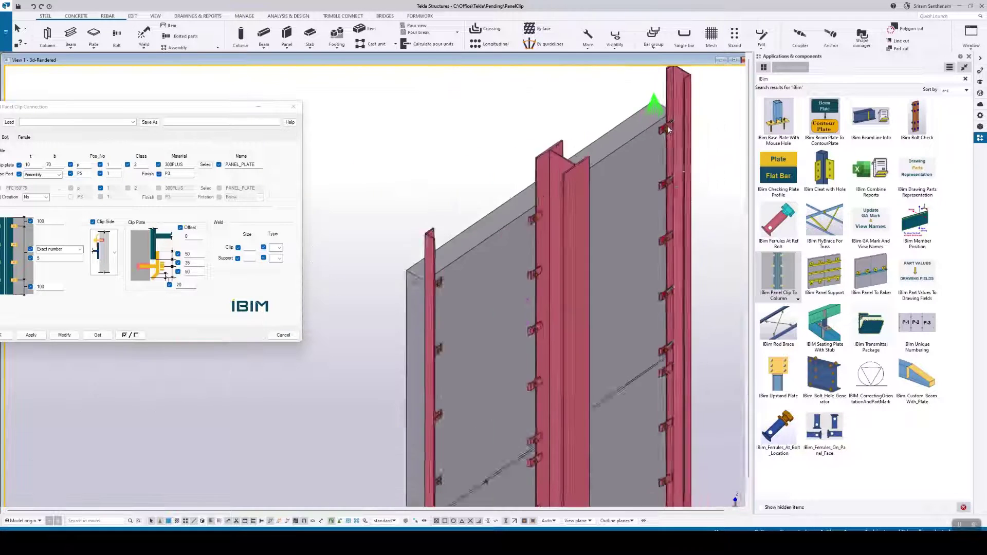
pyautogui.scroll(-5, 670, 129)
pyautogui.scroll(3, 476, 259)
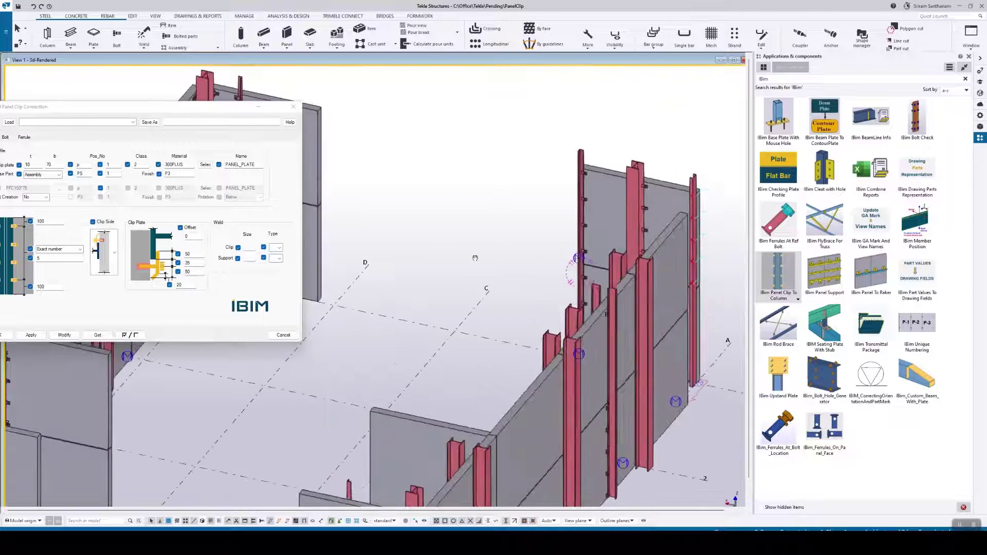
pyautogui.scroll(2, 475, 259)
pyautogui.scroll(2, 475, 258)
pyautogui.scroll(2, 478, 253)
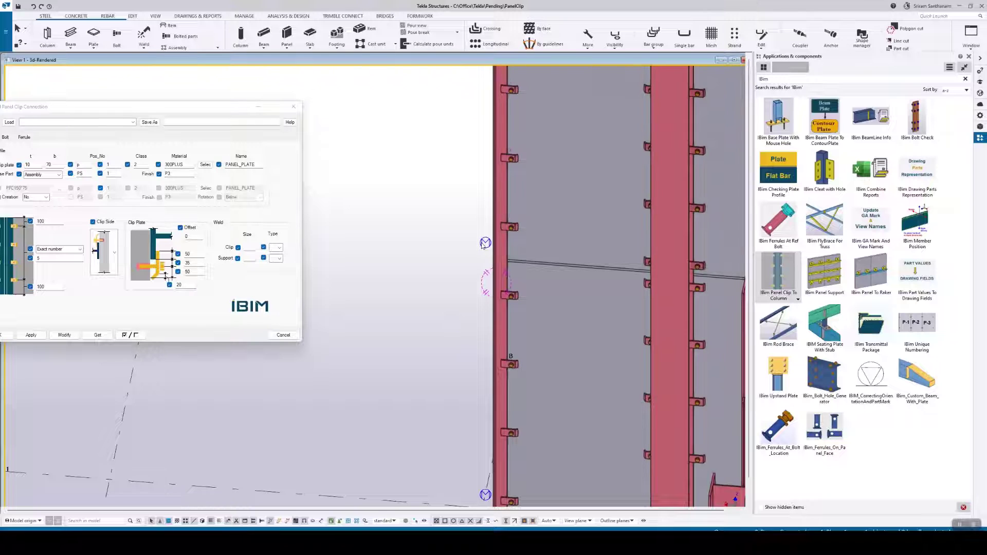
# Delete the existing clips on the left column.
pyautogui.click(511, 226)
pyautogui.press('Delete')
pyautogui.keyDown('ctrl'); pyautogui.moveTo(530, 228); pyautogui.dragTo(548, 272, button='middle'); pyautogui.keyUp('ctrl')
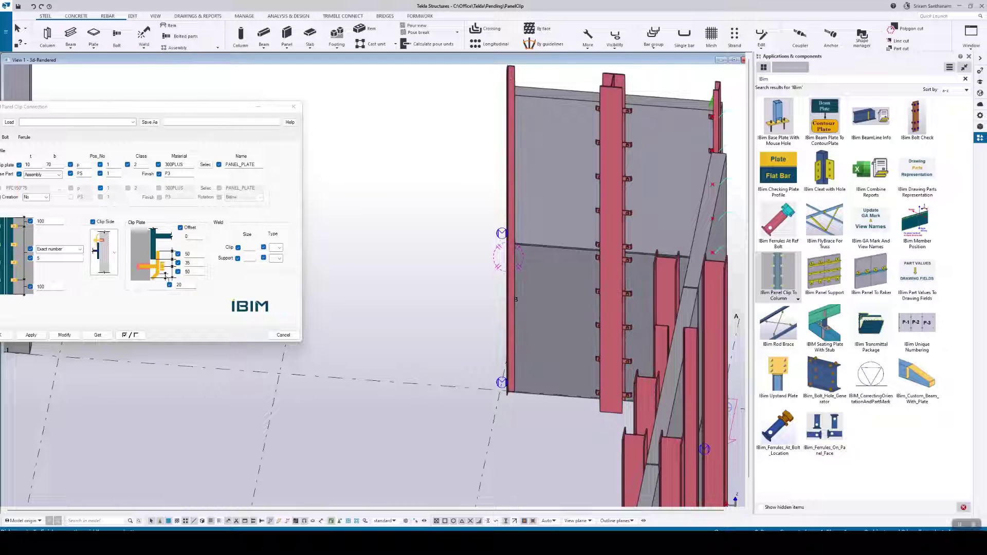
# Apply a new panel clip connection to the wall panel, dismissing the missing Ferrule component warning.
pyautogui.click(531, 280)
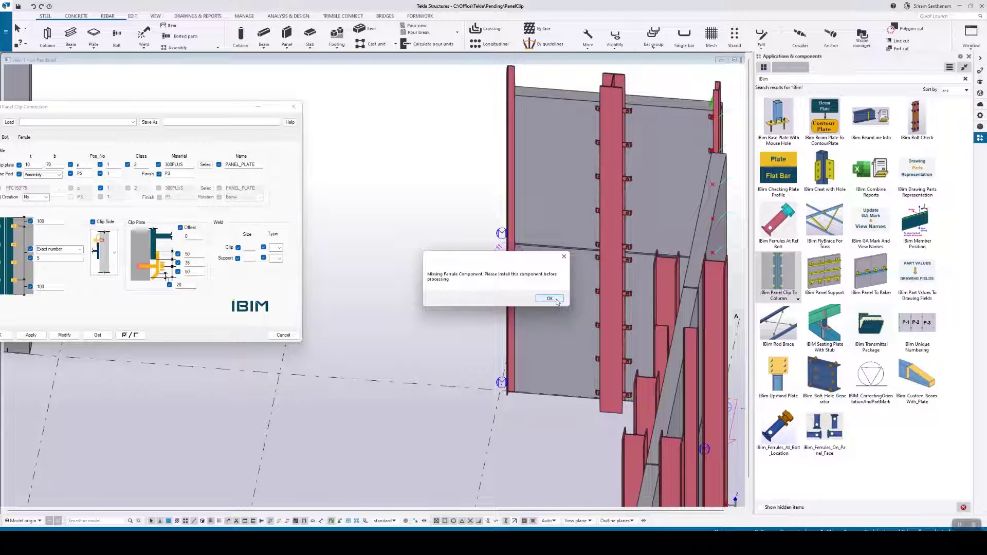
pyautogui.click(549, 300)
pyautogui.rightClick(418, 205)
pyautogui.press('Escape')
pyautogui.scroll(3, 502, 385)
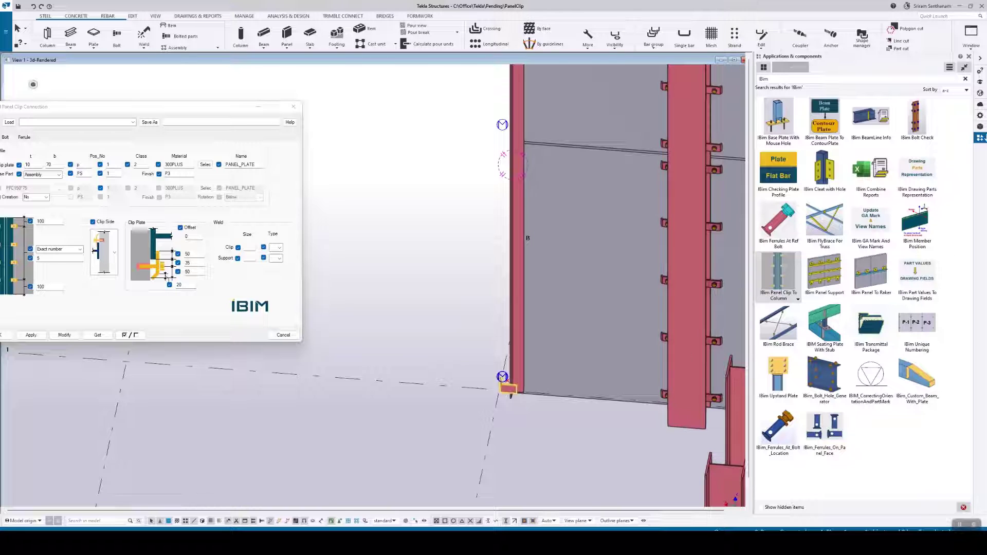
# Give the new clip connection a different Clip Side and modify it.
pyautogui.doubleClick(507, 390)
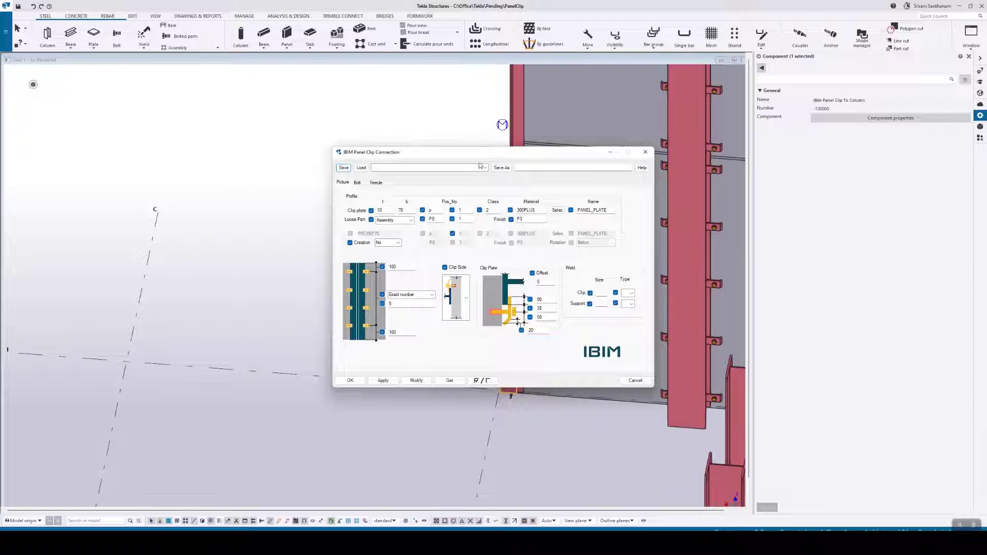
pyautogui.click(109, 249)
pyautogui.click(108, 339)
pyautogui.click(63, 325)
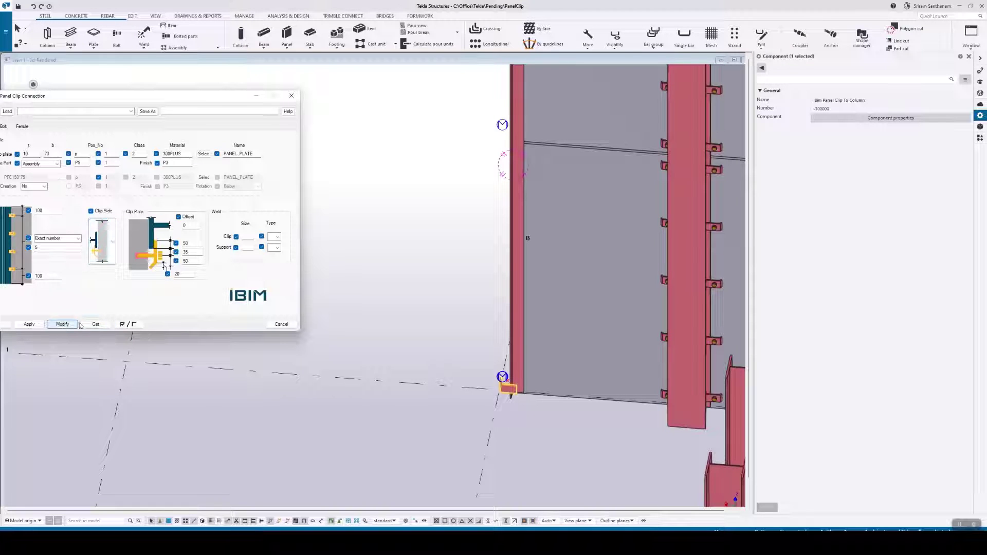
# Set the connection's Exact number of clips to 8 along the left column and modify.
pyautogui.doubleClick(54, 248)
pyautogui.click(62, 325)
pyautogui.scroll(-2, 531, 353)
pyautogui.scroll(2, 432, 197)
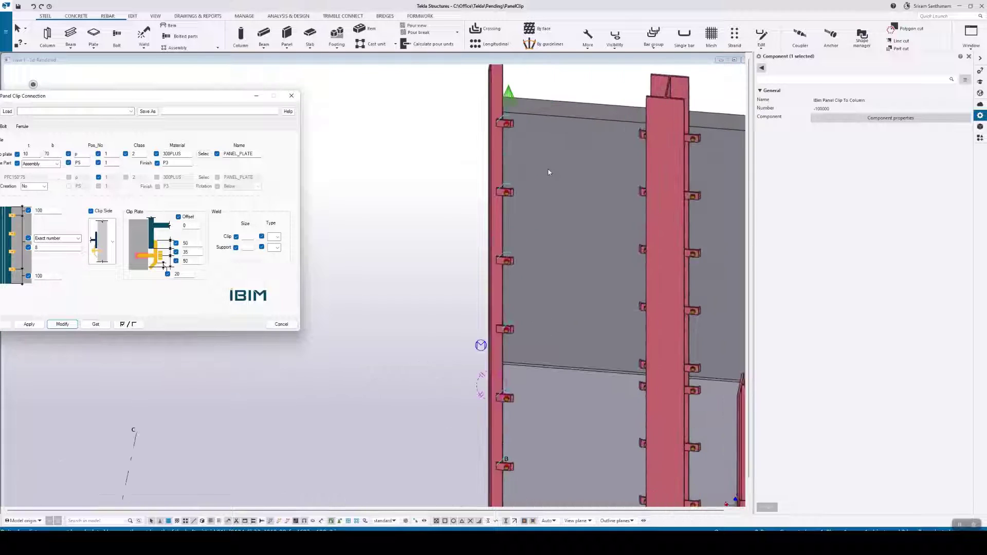
pyautogui.scroll(-2, 453, 221)
pyautogui.keyDown('ctrl'); pyautogui.moveTo(409, 190); pyautogui.dragTo(522, 304, button='middle'); pyautogui.keyUp('ctrl')
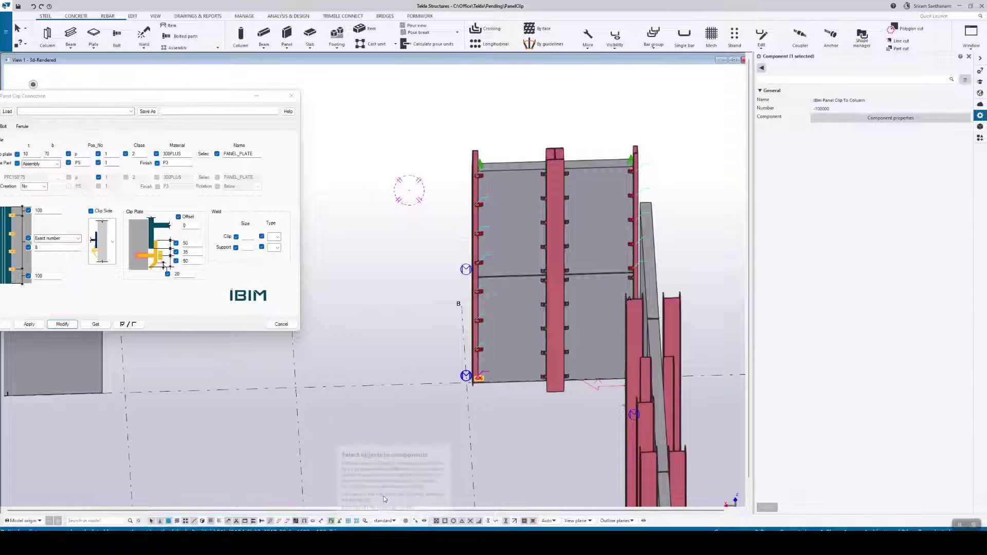
# Select the lower concrete panel's cast unit and hide it to expose the clips.
pyautogui.click(511, 381)
pyautogui.click(513, 288)
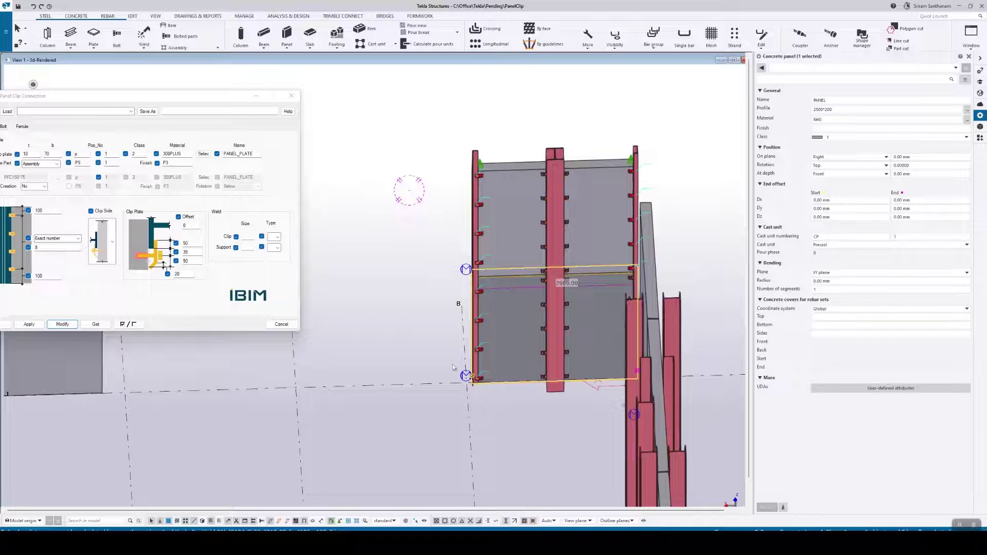
pyautogui.keyDown('alt'); pyautogui.click(515, 354); pyautogui.keyUp('alt')
pyautogui.rightClick(515, 352)
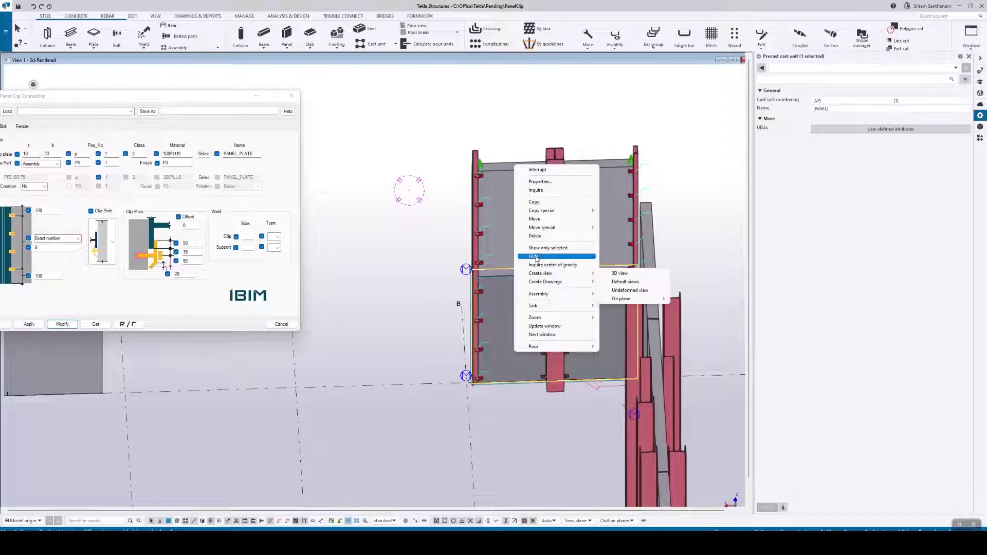
pyautogui.scroll(3, 479, 304)
pyautogui.keyDown('ctrl'); pyautogui.moveTo(478, 304); pyautogui.dragTo(494, 286, button='middle'); pyautogui.keyUp('ctrl')
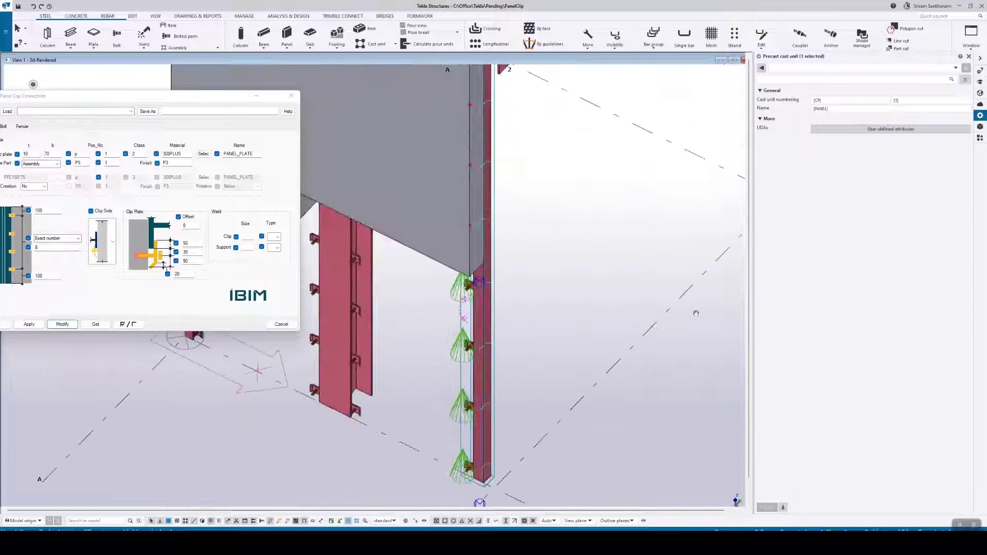
pyautogui.scroll(5, 503, 276)
pyautogui.scroll(-3, 600, 280)
pyautogui.scroll(-3, 599, 279)
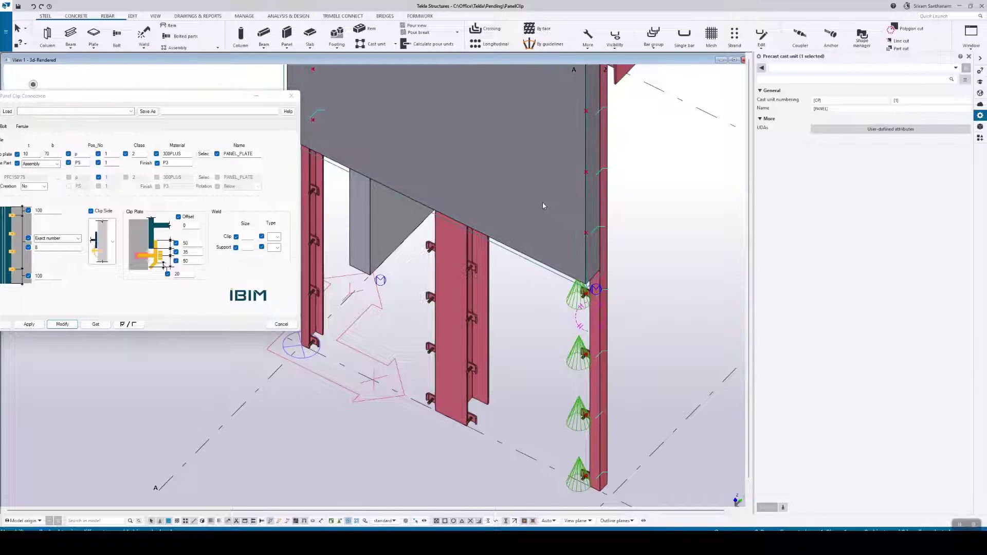
# Make parts translucent (Ctrl+2) to reveal the clip plates and ferrules on the columns.
pyautogui.hotkey('ctrl', '2')
pyautogui.scroll(3, 589, 189)
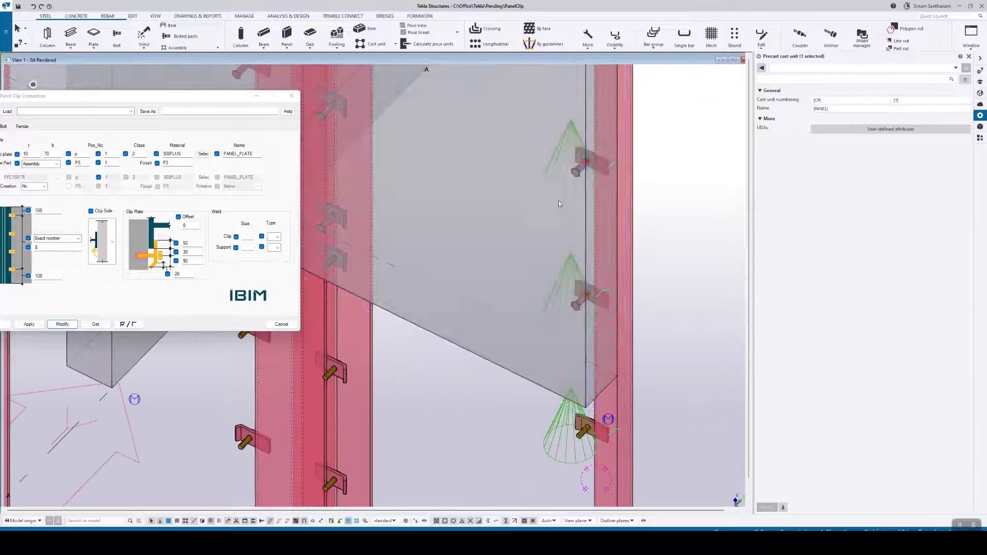
pyautogui.press('Escape')
pyautogui.rightClick(504, 367)
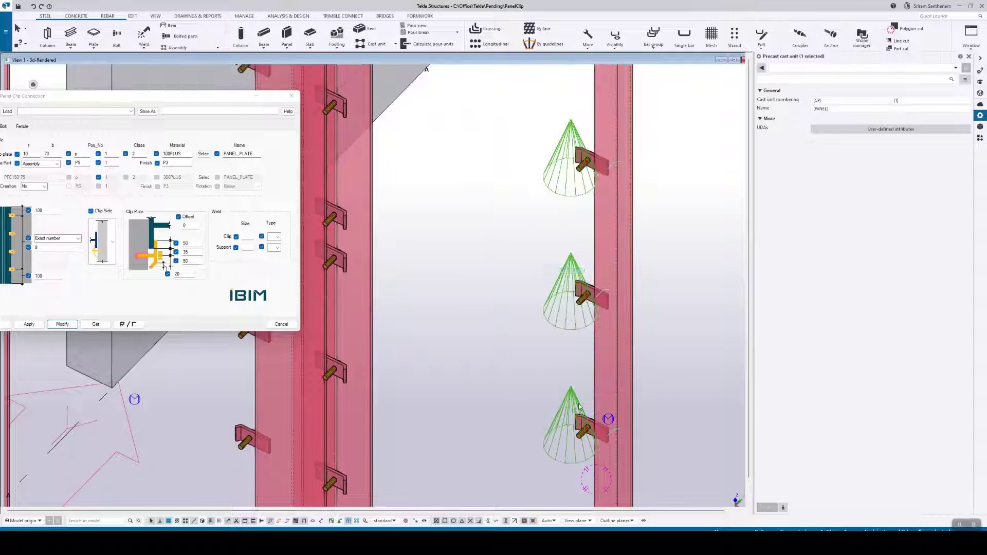
pyautogui.scroll(-3, 594, 201)
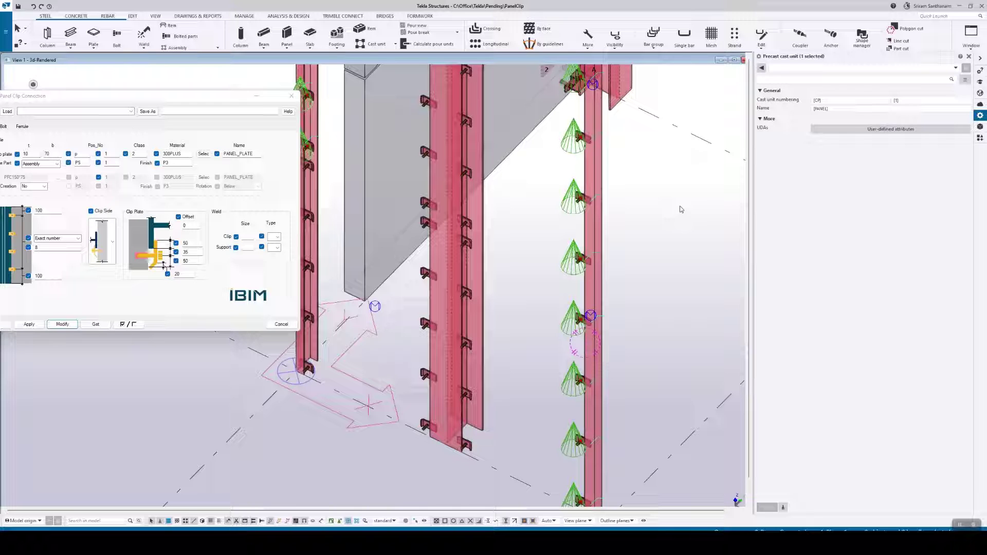
# Redraw the view to show the hidden panel again and move the clip settings to the upper right.
pyautogui.rightClick(645, 203)
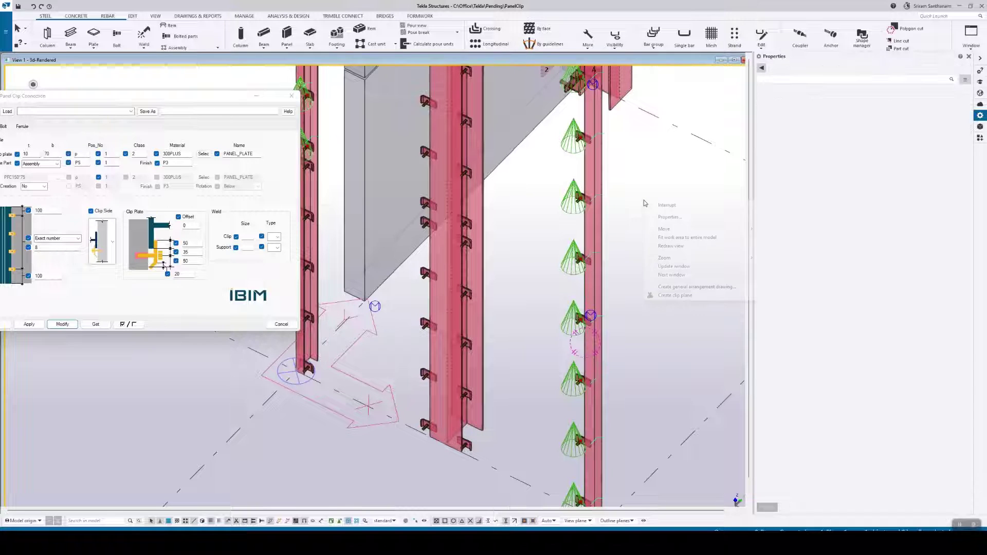
pyautogui.click(665, 247)
pyautogui.scroll(-5, 665, 246)
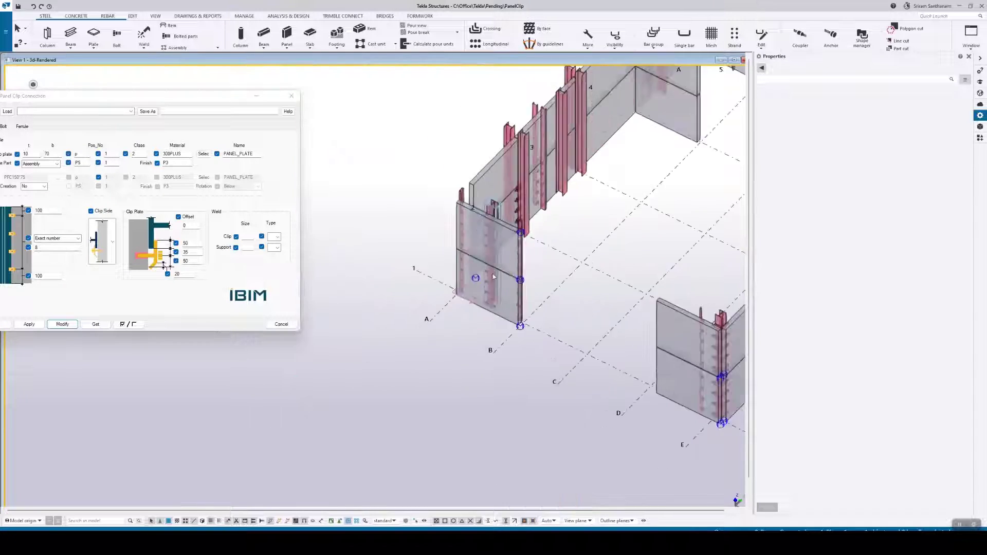
pyautogui.scroll(5, 491, 250)
pyautogui.scroll(-3, 493, 250)
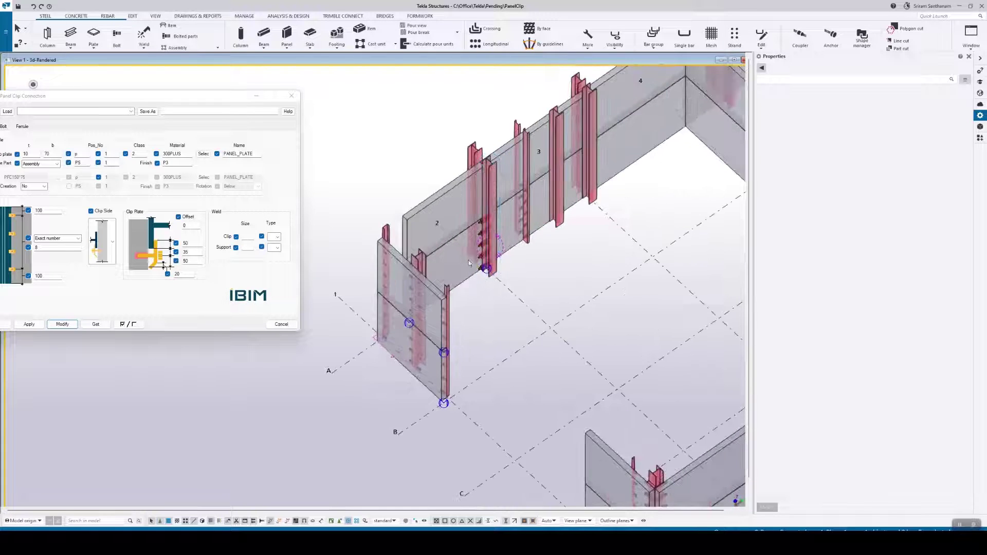
pyautogui.scroll(-3, 463, 263)
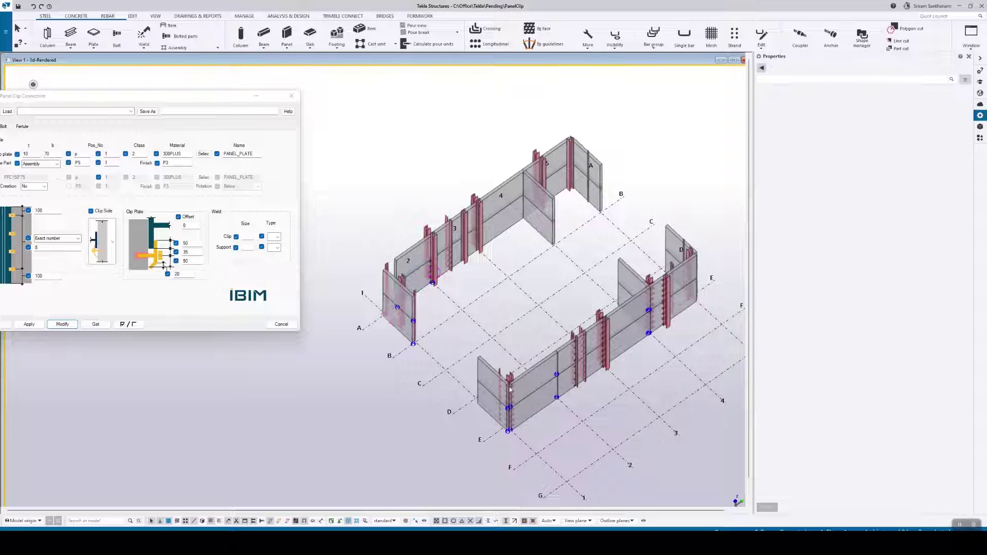
pyautogui.scroll(2, 502, 386)
pyautogui.scroll(2, 502, 378)
pyautogui.scroll(2, 502, 363)
pyautogui.scroll(2, 506, 409)
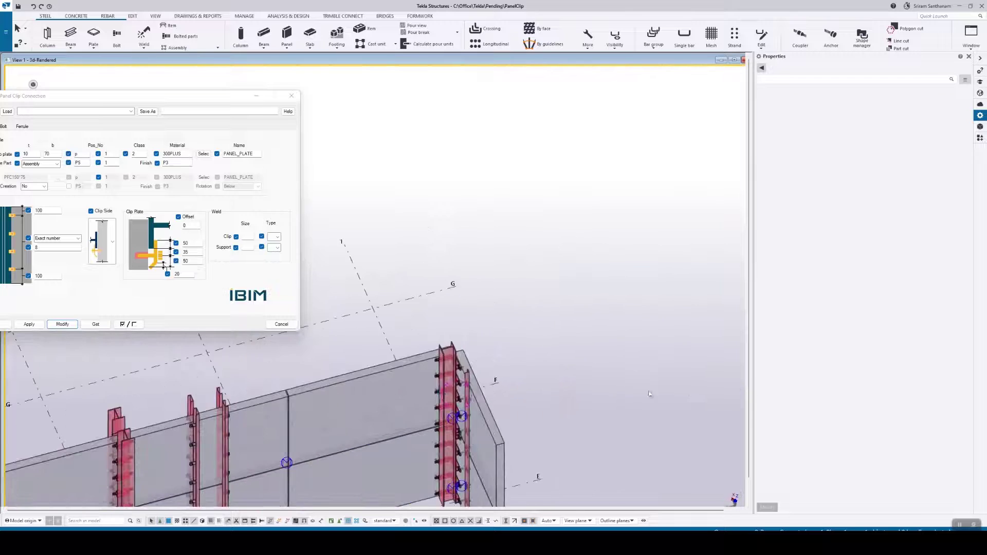
pyautogui.scroll(2, 505, 409)
pyautogui.scroll(2, 540, 309)
pyautogui.scroll(-2, 615, 160)
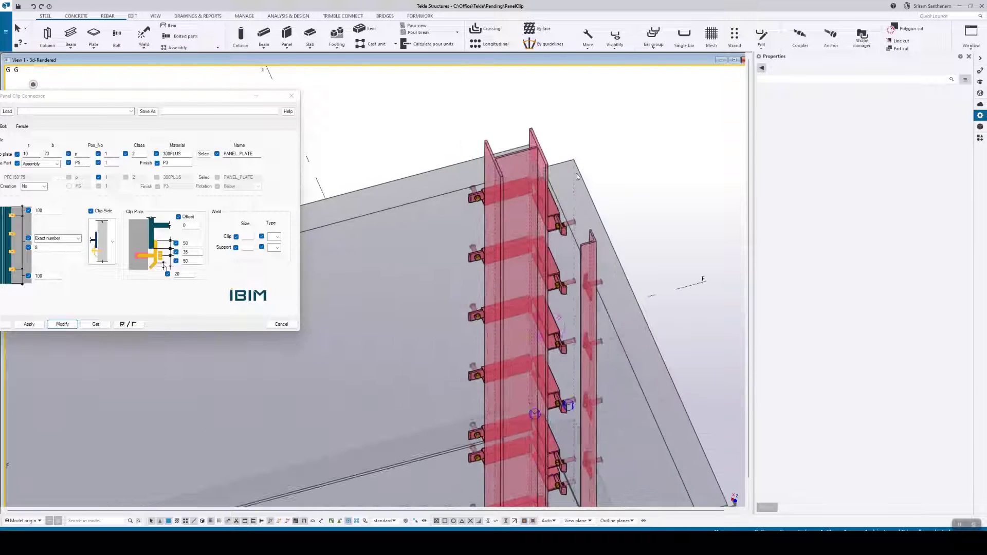
pyautogui.scroll(3, 546, 218)
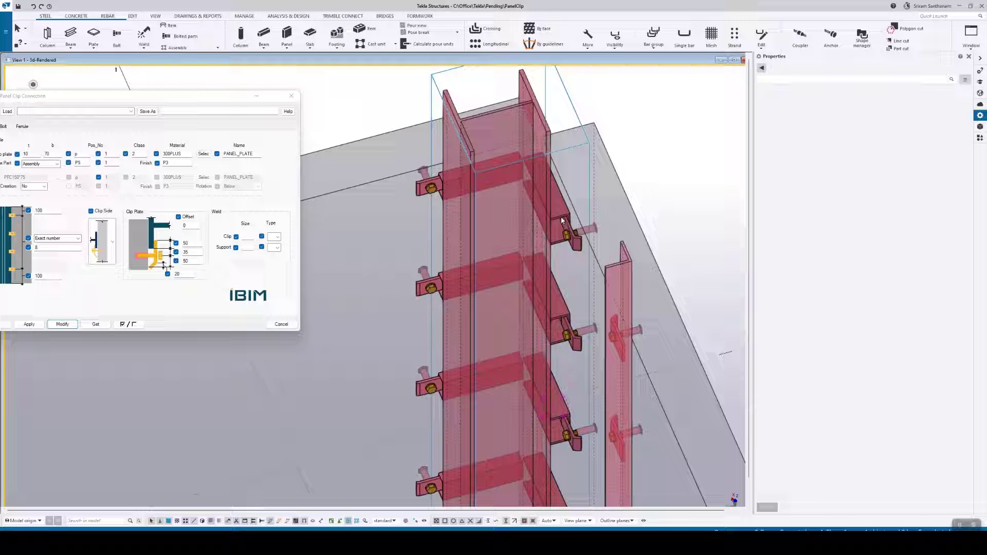
pyautogui.moveTo(155, 96); pyautogui.dragTo(842, 62)
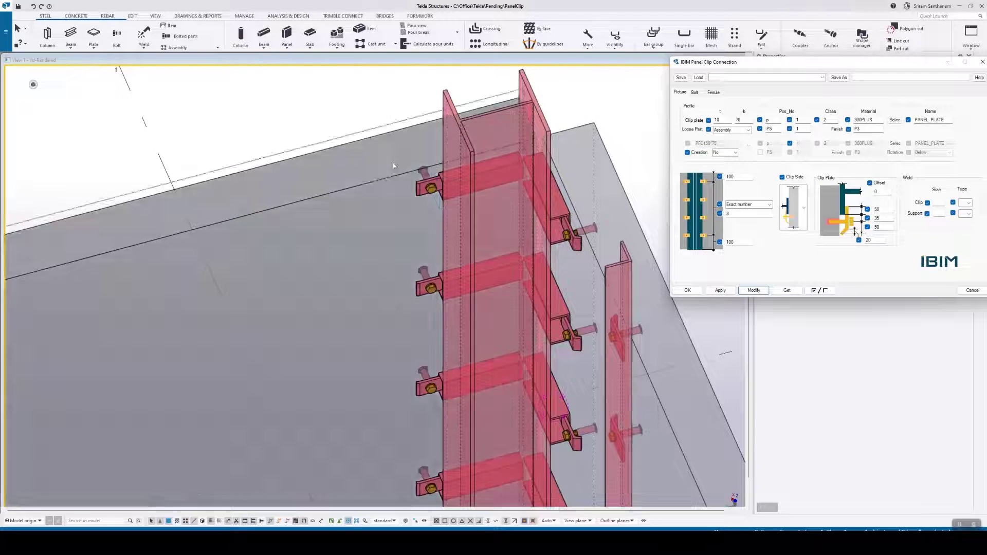
# Inspect the clip plate and the horizontal hollow-section support on the corner column.
pyautogui.click(337, 524)
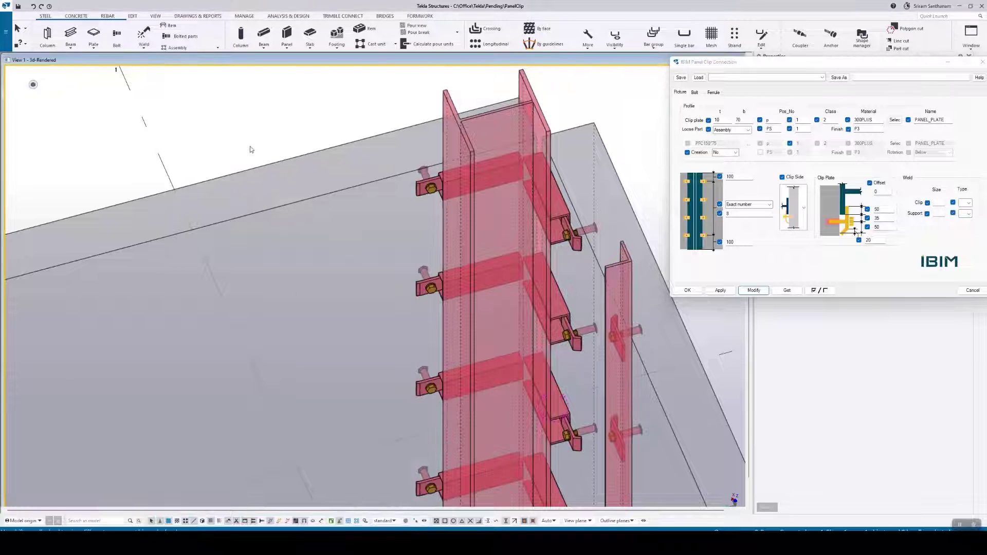
pyautogui.scroll(3, 617, 201)
pyautogui.click(502, 201)
pyautogui.scroll(-4, 348, 193)
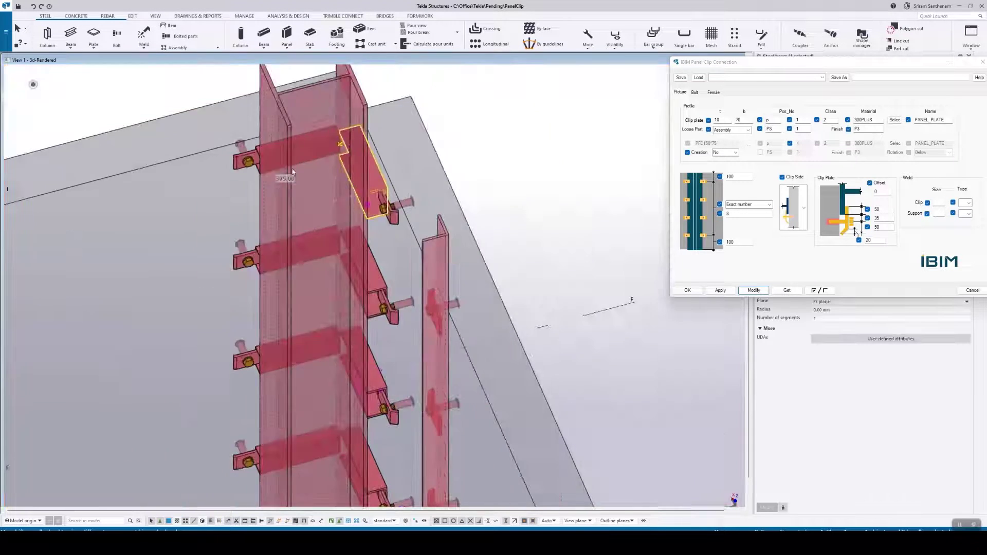
pyautogui.moveTo(772, 62); pyautogui.dragTo(631, 218)
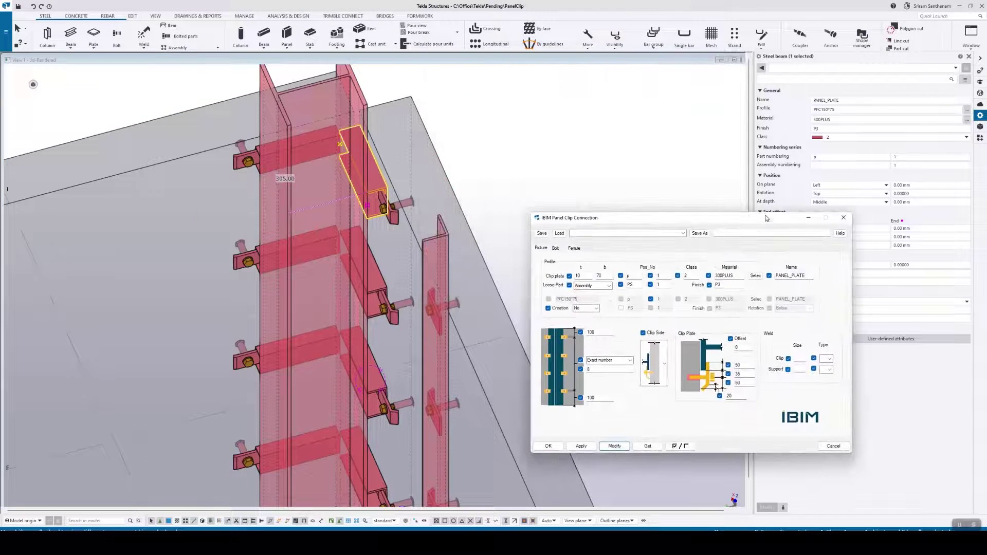
pyautogui.scroll(2, 279, 151)
pyautogui.scroll(3, 279, 152)
pyautogui.scroll(2, 280, 152)
pyautogui.click(280, 155)
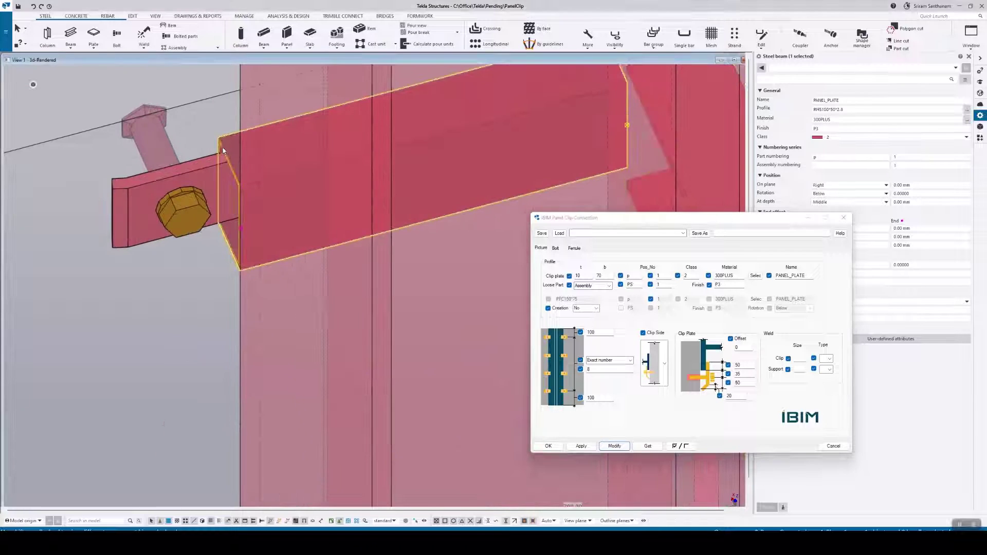
pyautogui.scroll(-2, 393, 115)
pyautogui.scroll(-3, 393, 114)
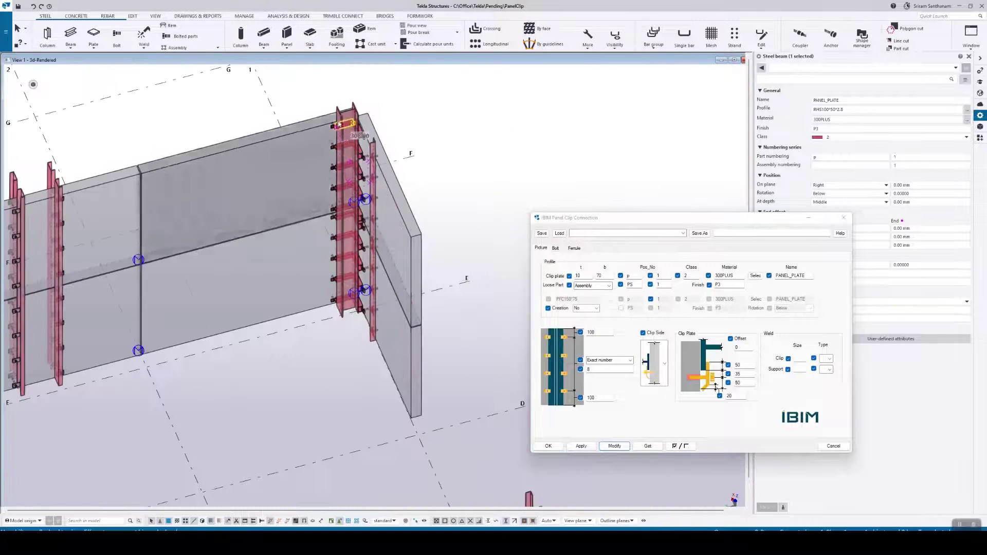
pyautogui.scroll(-2, 393, 115)
pyautogui.scroll(2, 357, 97)
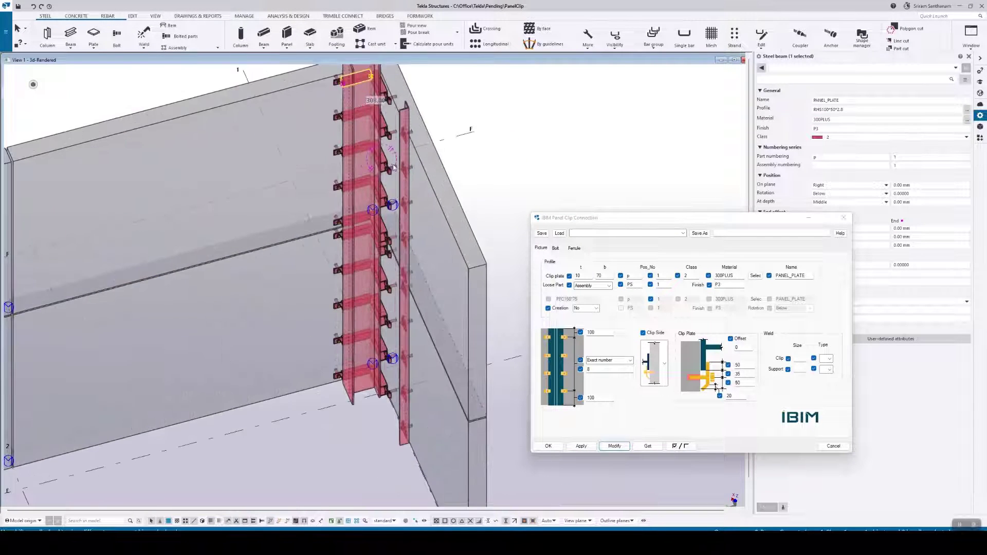
pyautogui.scroll(2, 448, 148)
pyautogui.scroll(2, 448, 148)
pyautogui.scroll(-3, 448, 148)
pyautogui.scroll(2, 409, 236)
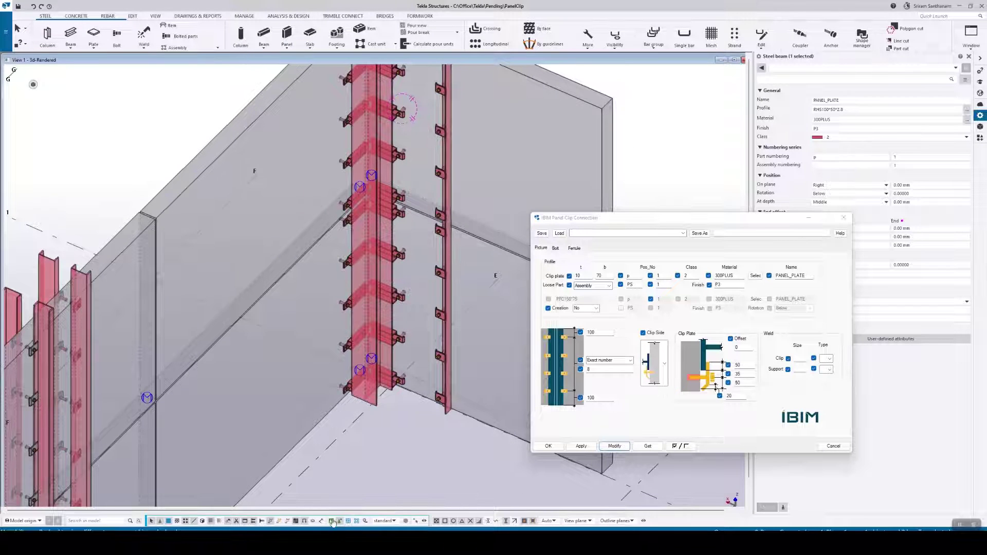
# Close the IBIM Panel Clip Connection dialog with OK and clear the selection.
pyautogui.click(402, 342)
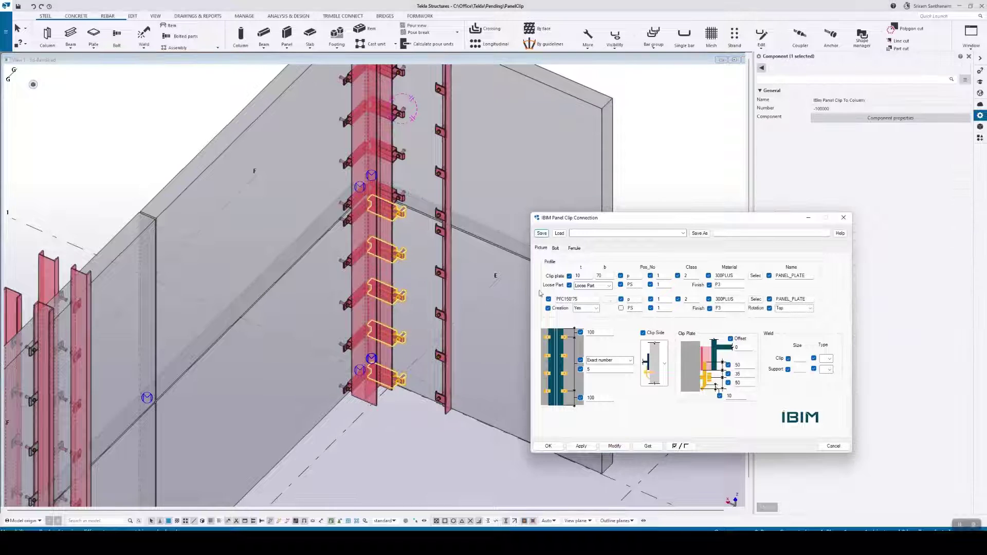
pyautogui.click(548, 446)
pyautogui.click(428, 483)
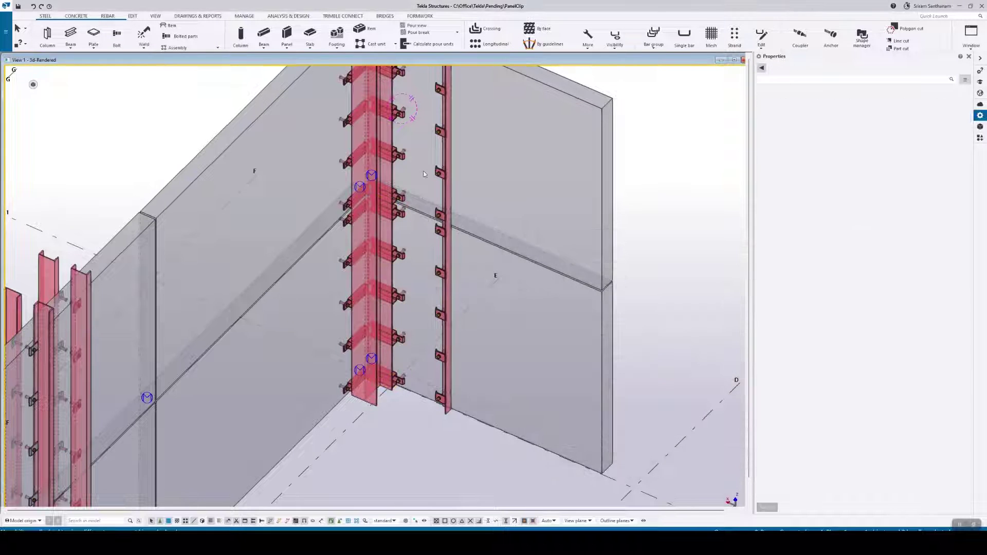
pyautogui.click(400, 198)
pyautogui.press('Escape')
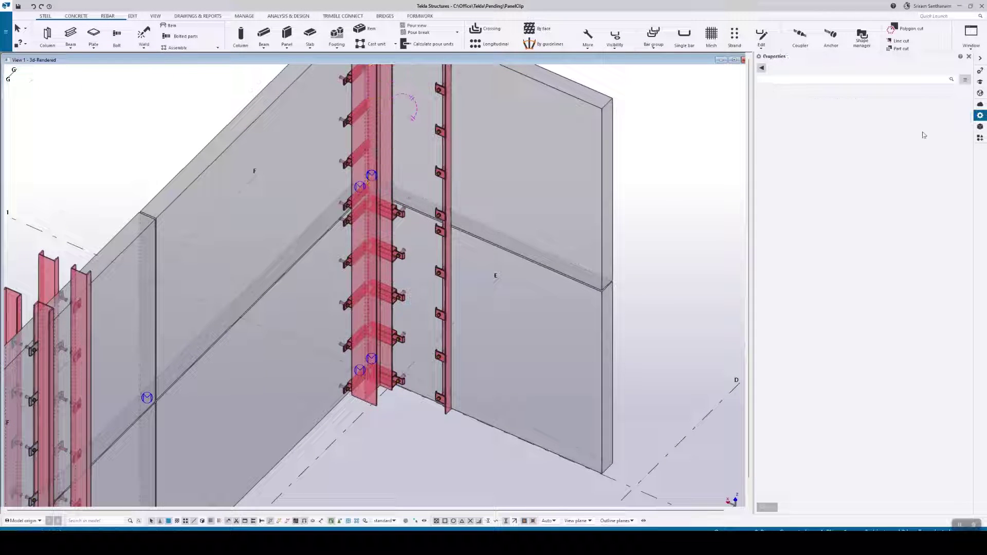
# Show the Applications & components catalogue with the IBim results and orbit around the clip column.
pyautogui.click(981, 138)
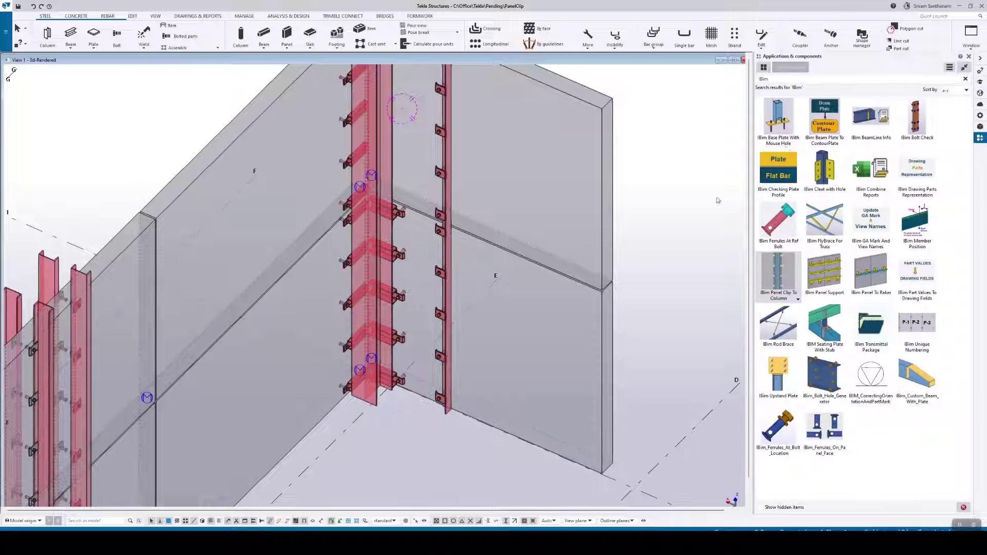
pyautogui.scroll(-3, 331, 293)
pyautogui.scroll(2, 375, 231)
pyautogui.scroll(1, 373, 189)
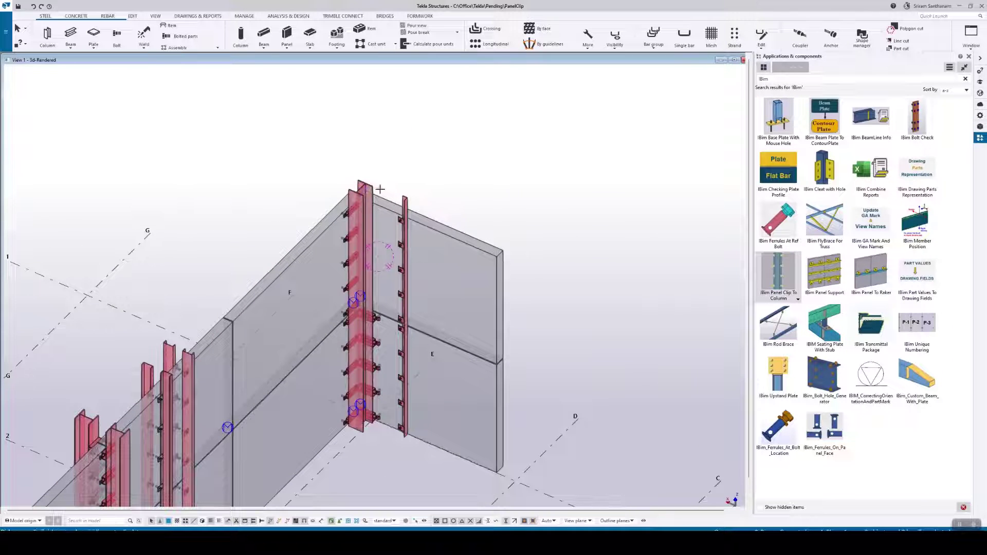
pyautogui.click(432, 231)
pyautogui.click(473, 179)
pyautogui.scroll(1, 473, 175)
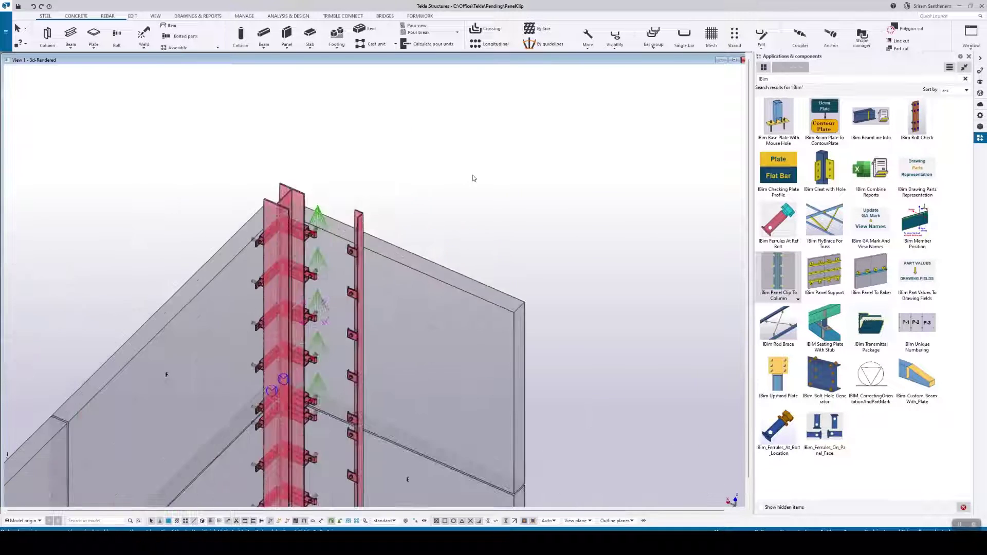
pyautogui.scroll(3, 473, 175)
pyautogui.scroll(1, 473, 176)
pyautogui.scroll(-3, 443, 144)
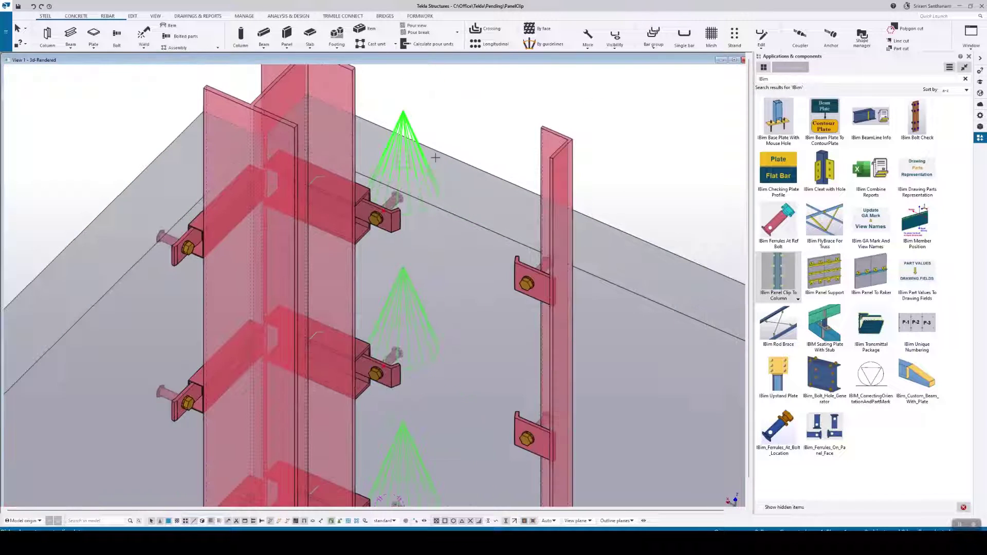
pyautogui.rightClick(448, 131)
pyautogui.press('Escape')
pyautogui.scroll(-1, 445, 97)
pyautogui.scroll(-3, 445, 97)
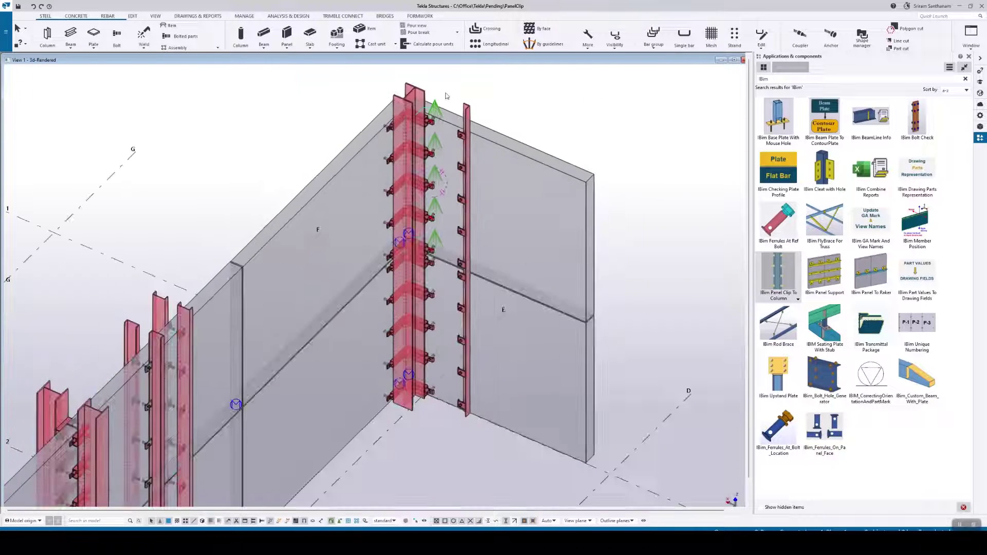
pyautogui.scroll(-1, 448, 94)
pyautogui.scroll(3, 144, 396)
pyautogui.scroll(-2, 143, 398)
pyautogui.scroll(-1, 144, 396)
pyautogui.moveTo(144, 396)
pyautogui.keyDown('ctrl'); pyautogui.mouseDown(button='middle')
pyautogui.moveTo(165, 422)
pyautogui.moveTo(183, 416)
pyautogui.mouseUp(button='middle'); pyautogui.keyUp('ctrl')
pyautogui.scroll(2, 183, 415)
pyautogui.scroll(2, 183, 416)
pyautogui.scroll(-1, 302, 328)
pyautogui.scroll(2, 303, 328)
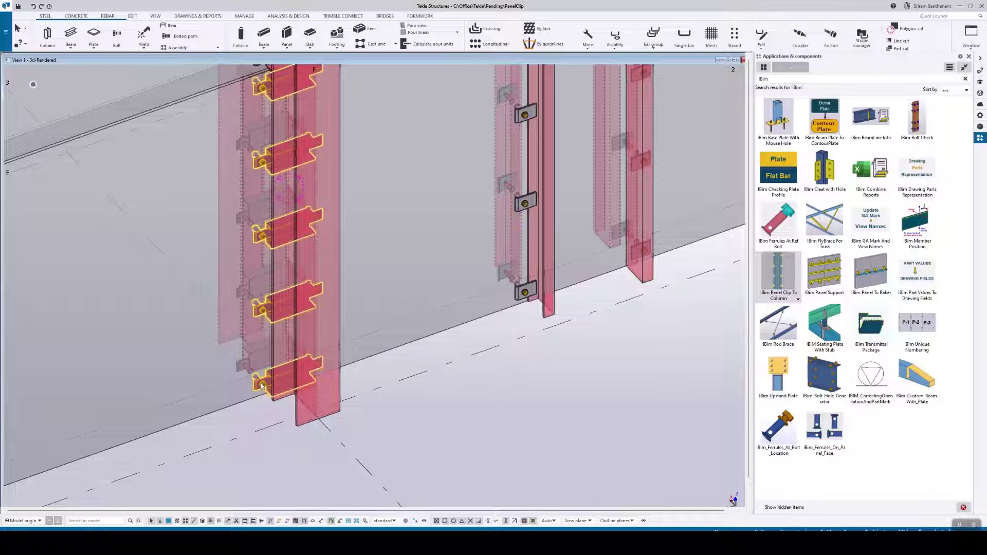
pyautogui.scroll(3, 262, 388)
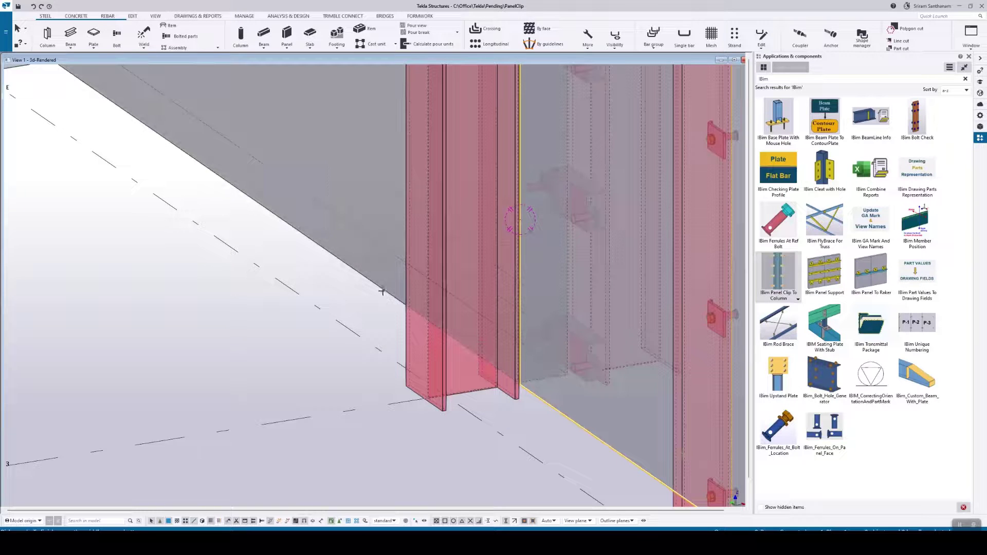
pyautogui.scroll(3, 219, 349)
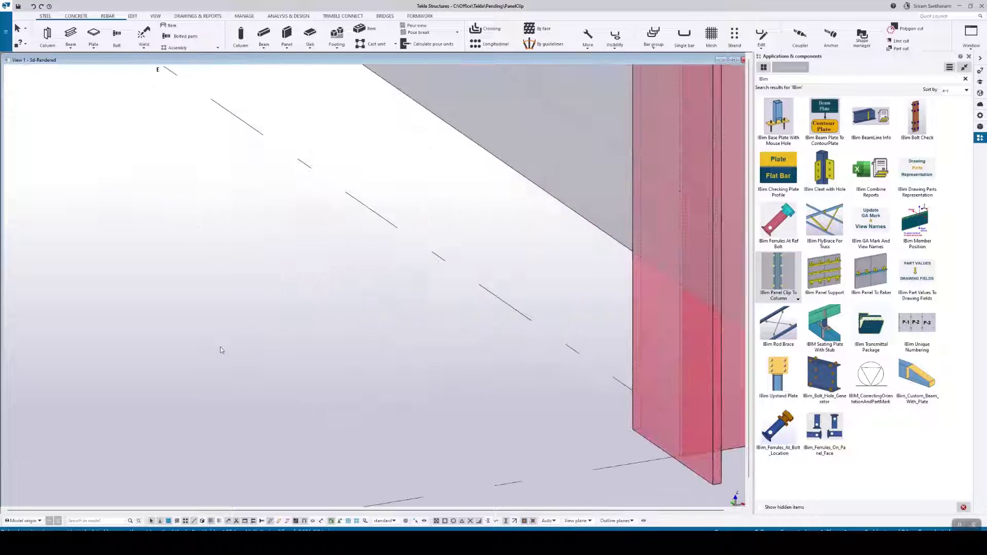
pyautogui.scroll(-5, 258, 317)
pyautogui.scroll(2, 257, 295)
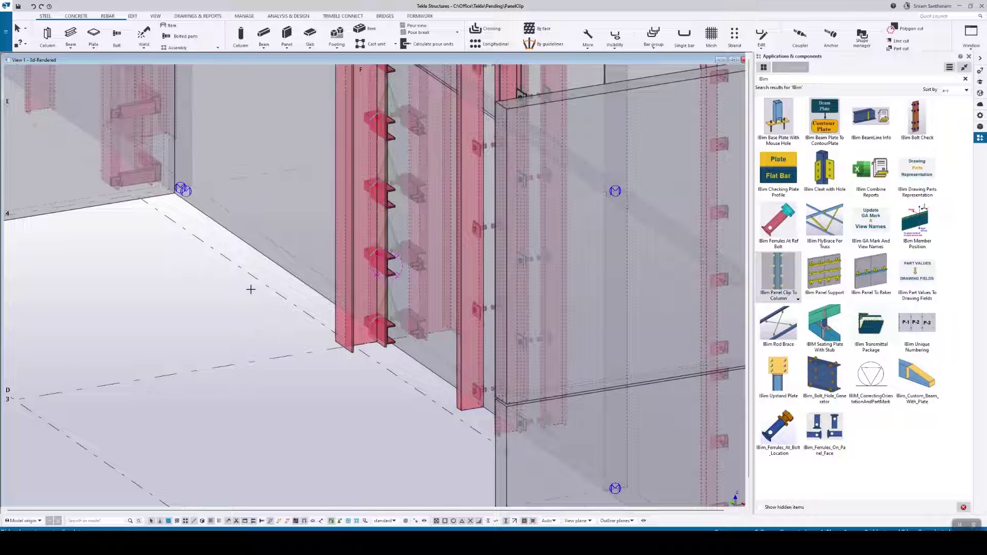
# Set the clip connection's support Rotation to Below and apply it to the column.
pyautogui.rightClick(250, 288)
pyautogui.click(262, 292)
pyautogui.click(394, 261)
pyautogui.scroll(2, 395, 262)
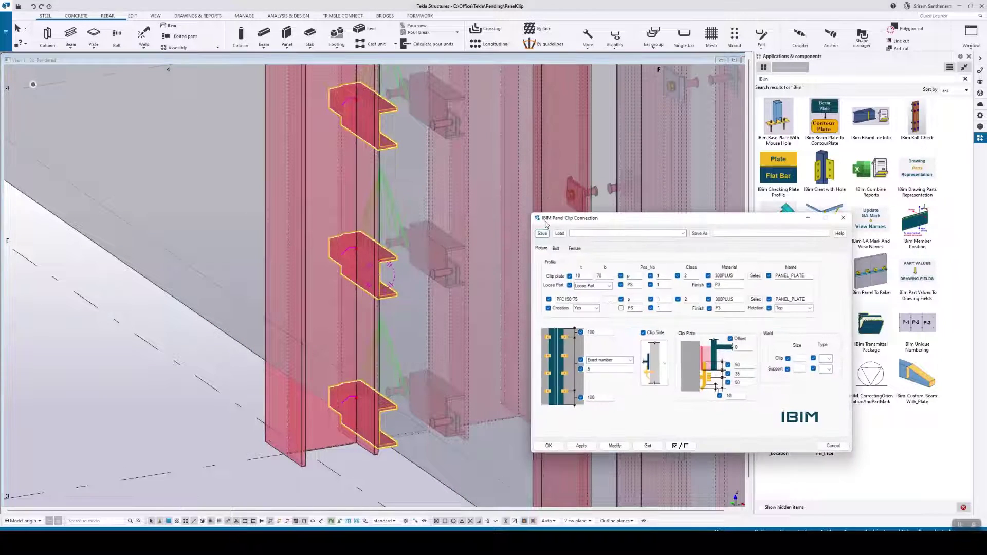
pyautogui.moveTo(670, 218); pyautogui.dragTo(696, 94)
pyautogui.click(836, 184)
pyautogui.click(807, 207)
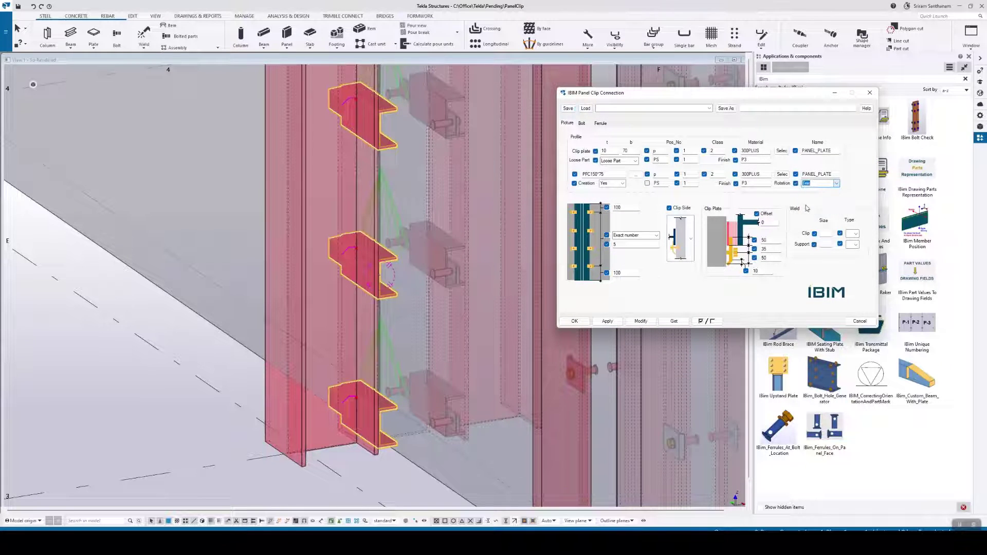
pyautogui.click(641, 321)
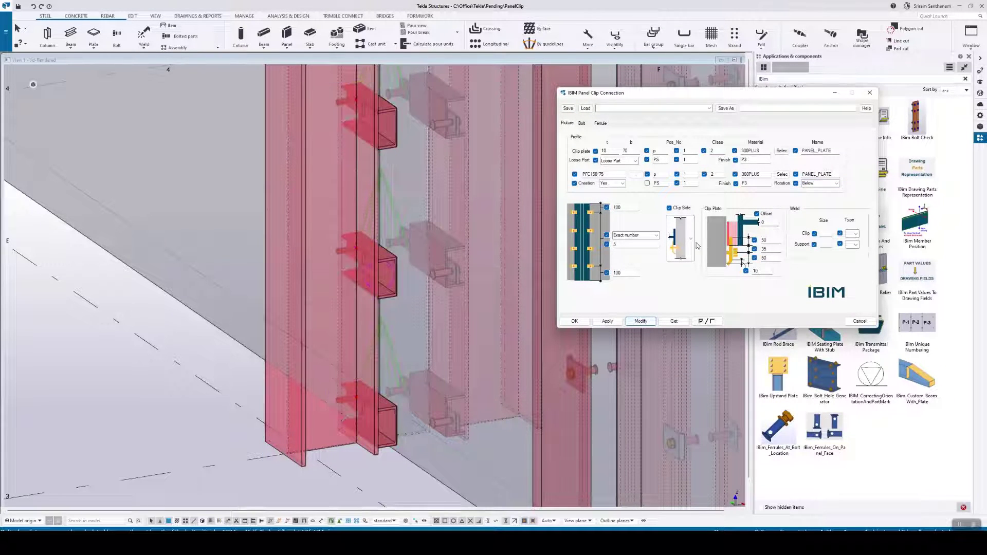
# Change the Clip Side to both sides and regenerate the connection.
pyautogui.click(679, 261)
pyautogui.click(679, 374)
pyautogui.click(641, 320)
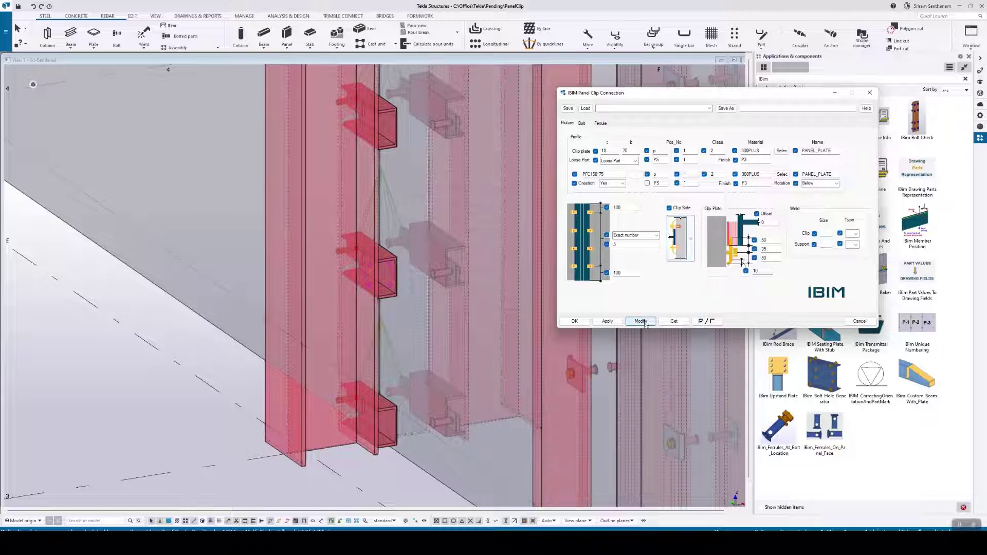
pyautogui.click(645, 322)
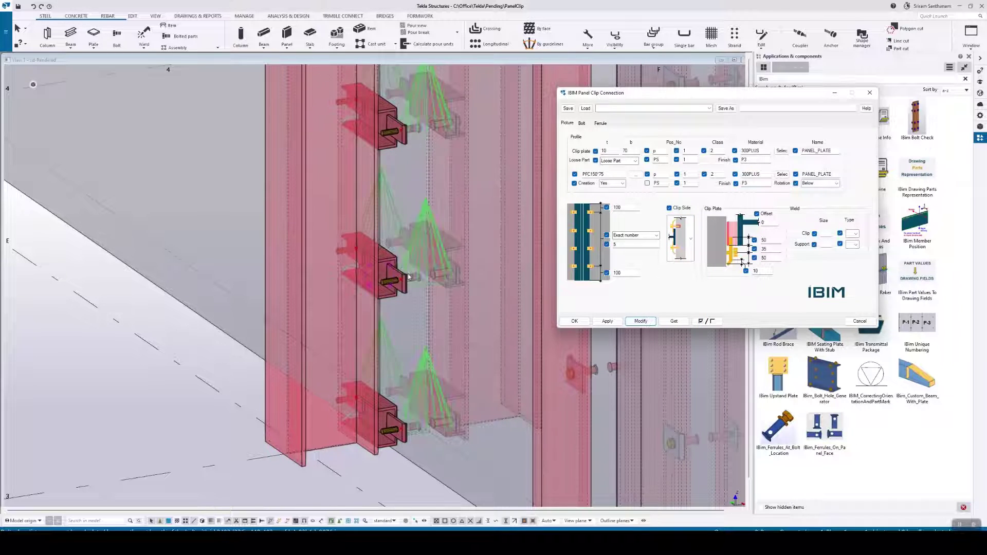
# Choose the other bolt arrangement so bolts pass through the clips, and apply it.
pyautogui.click(582, 123)
pyautogui.click(645, 222)
pyautogui.click(646, 249)
pyautogui.click(641, 321)
pyautogui.scroll(-3, 323, 339)
pyautogui.scroll(-5, 272, 342)
pyautogui.keyDown('ctrl'); pyautogui.moveTo(273, 342); pyautogui.dragTo(476, 362, button='middle'); pyautogui.keyUp('ctrl')
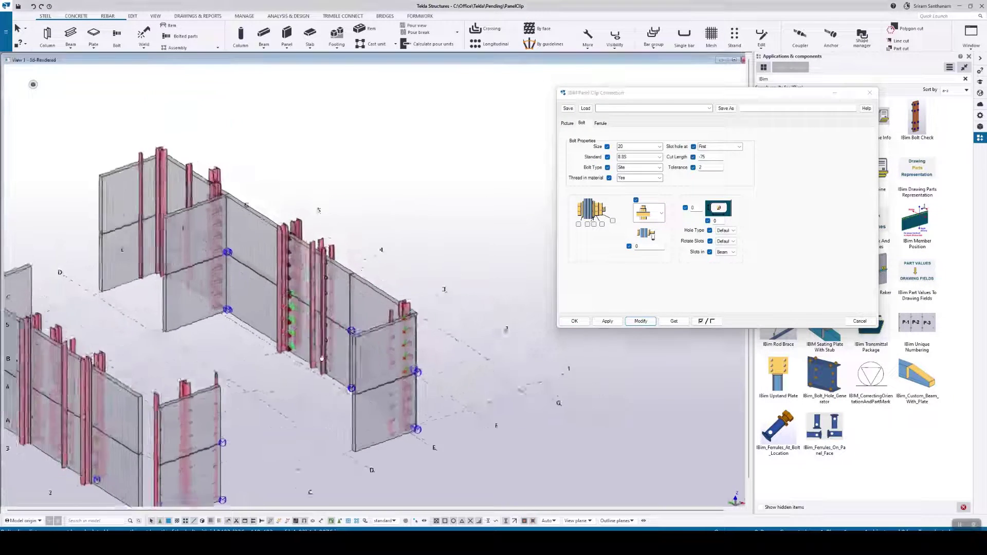
pyautogui.scroll(-3, 477, 362)
pyautogui.scroll(-2, 435, 200)
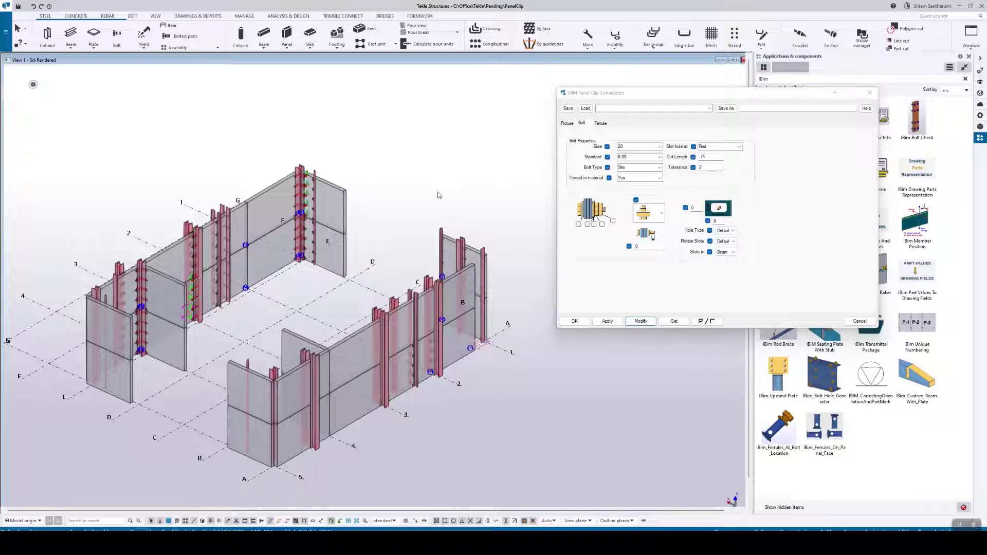
pyautogui.moveTo(791, 101); pyautogui.dragTo(639, 95)
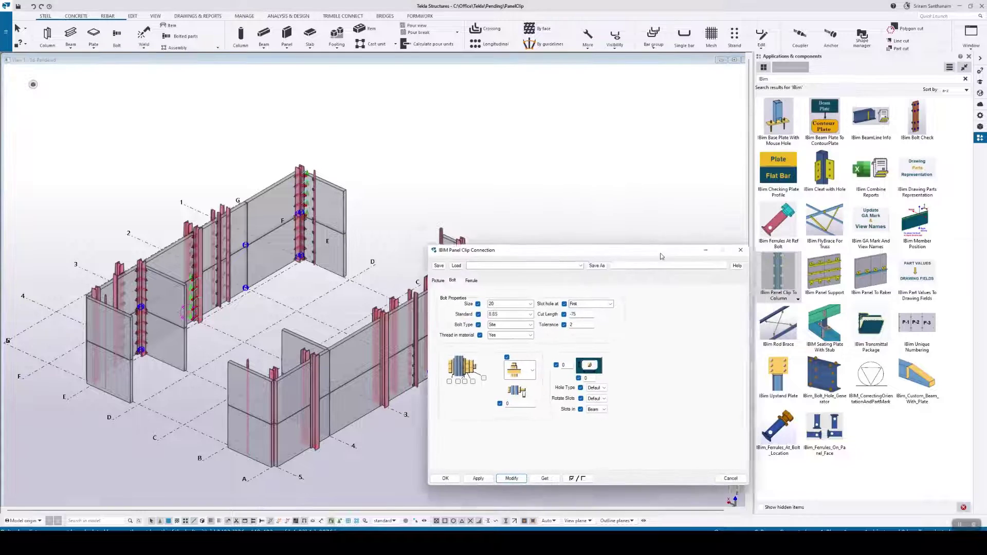